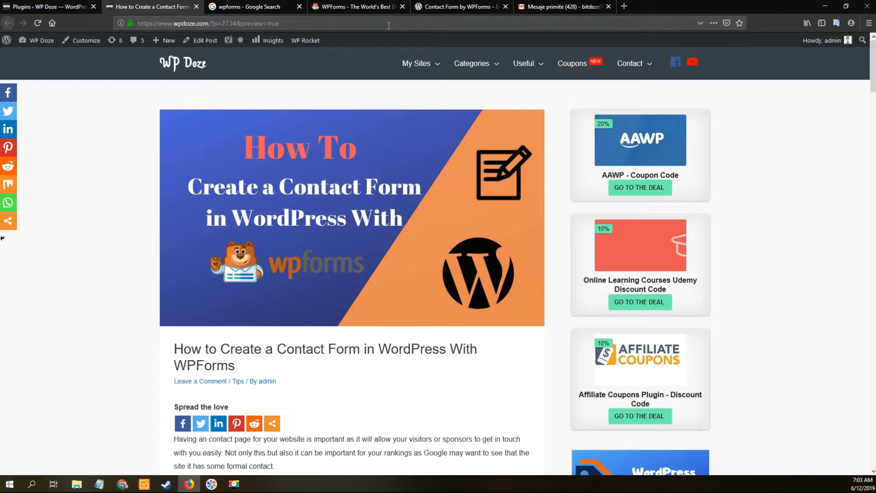
Step: Review the Contact Form by WPForms plugin page: version 1.5.2.3, over 2 million active installs
click(457, 7)
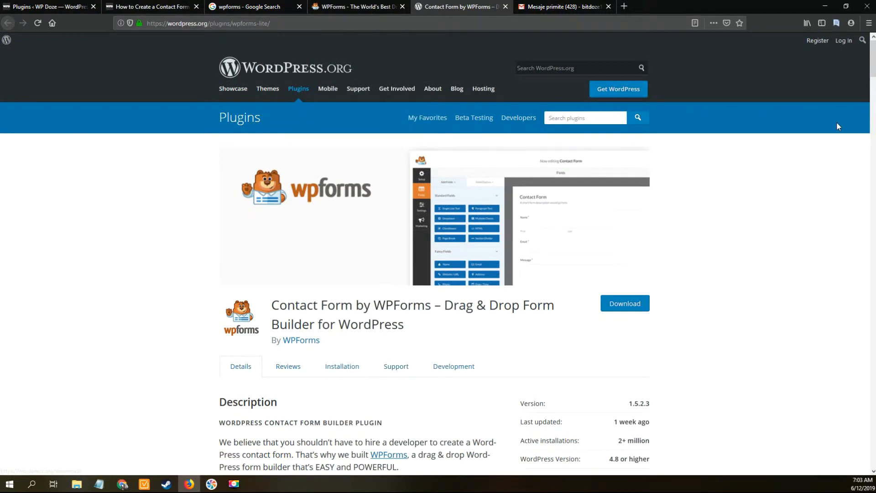
mouse_move(873, 69)
mouse_down()
mouse_move(873, 94)
mouse_move(873, 55)
mouse_up()
Step: Return to the WP Doze Plugins page and go to Plugins > Add New
click(72, 8)
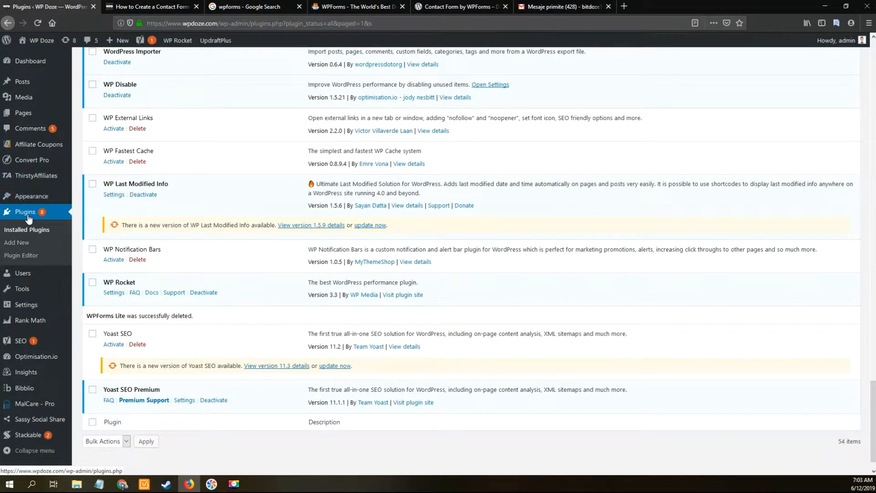
click(19, 245)
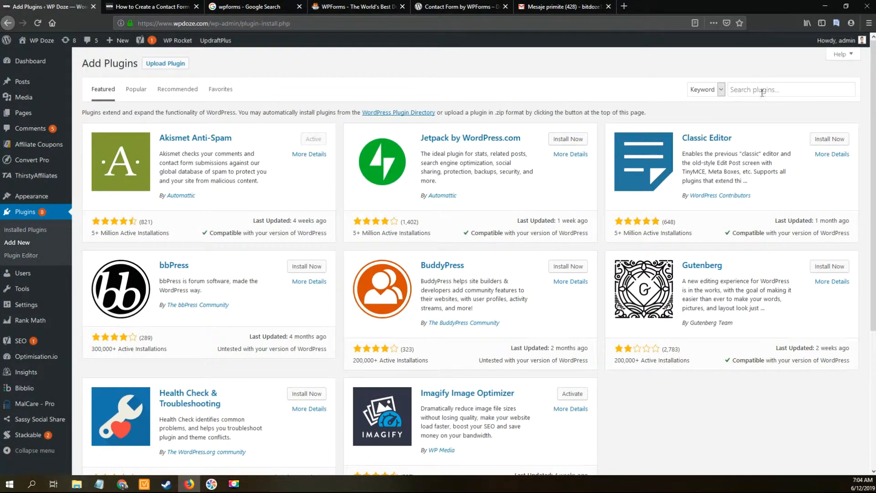
Step: Search plugins for 'wpforms', then install and activate Contact Form by WPForms
click(745, 90)
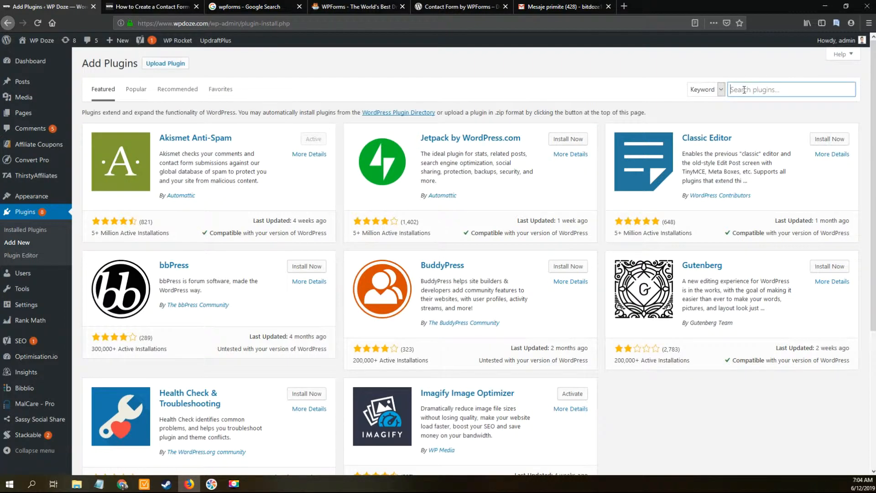
text(wpform)
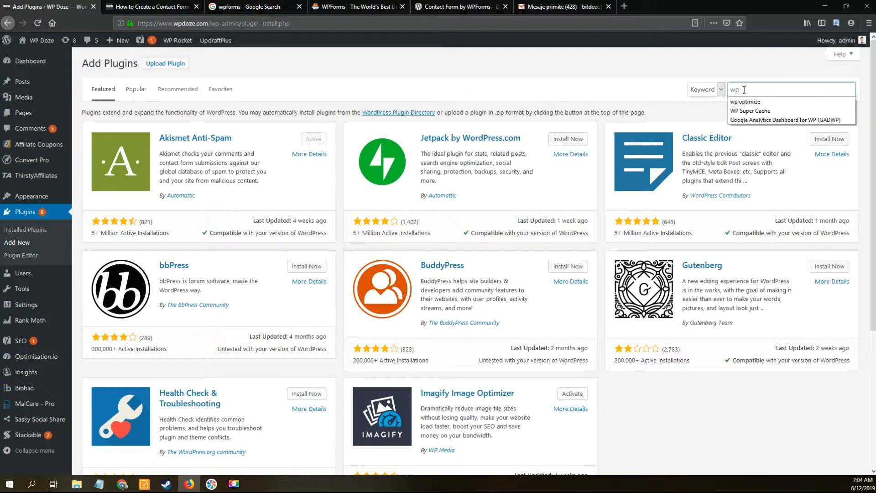
text(s)
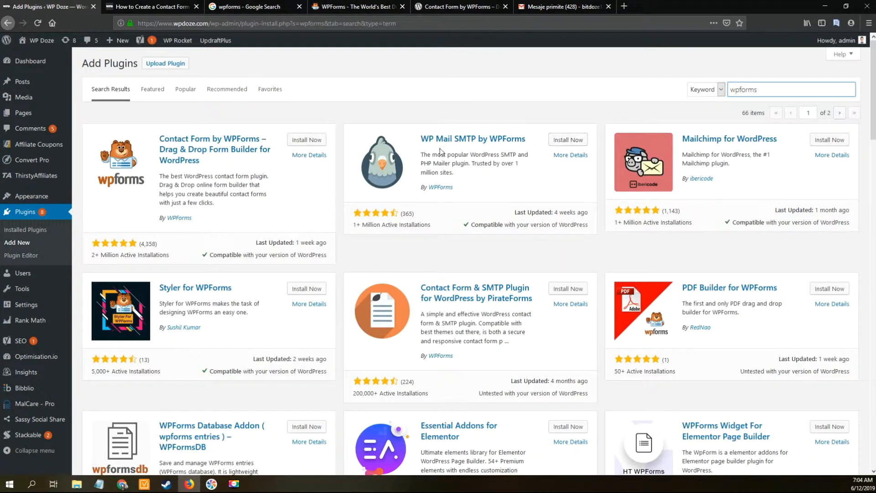
click(315, 139)
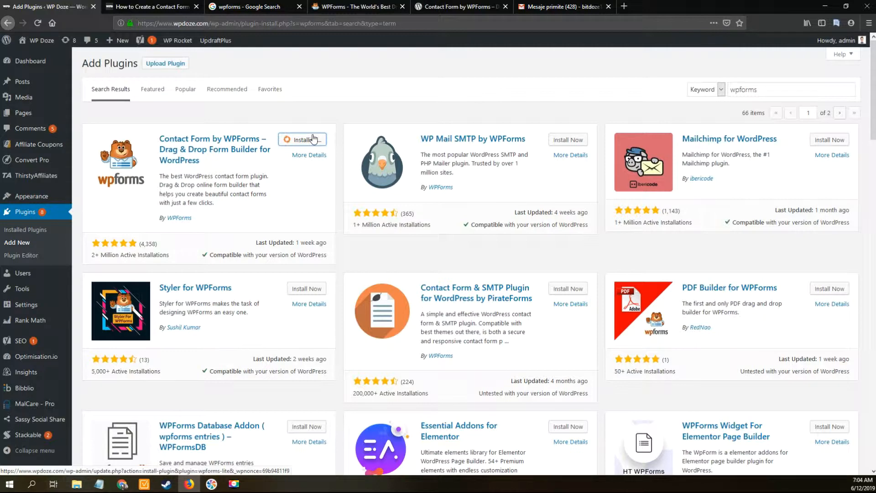
click(318, 141)
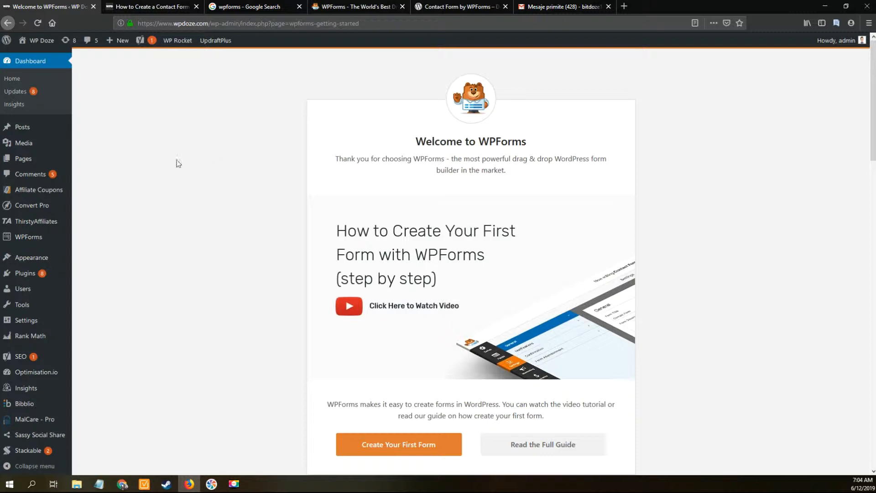
Step: Start a new form from WPForms > Add New in the admin sidebar
mouse_move(34, 241)
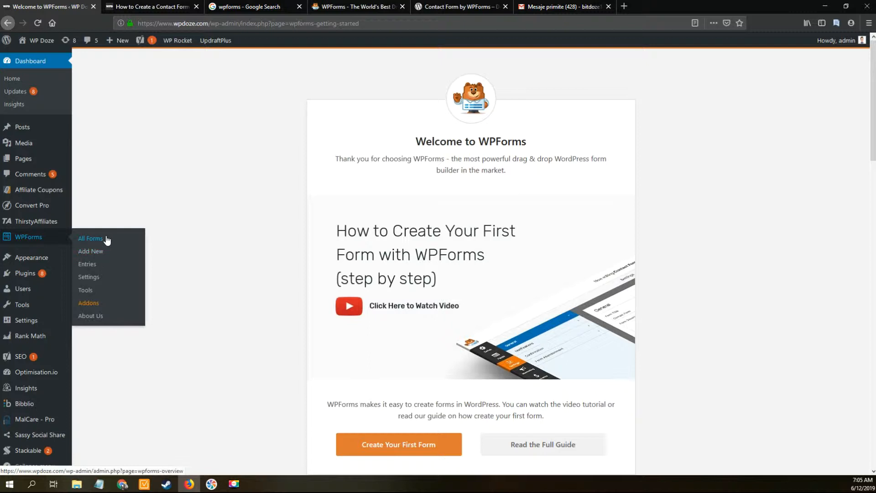
key(alt+Left)
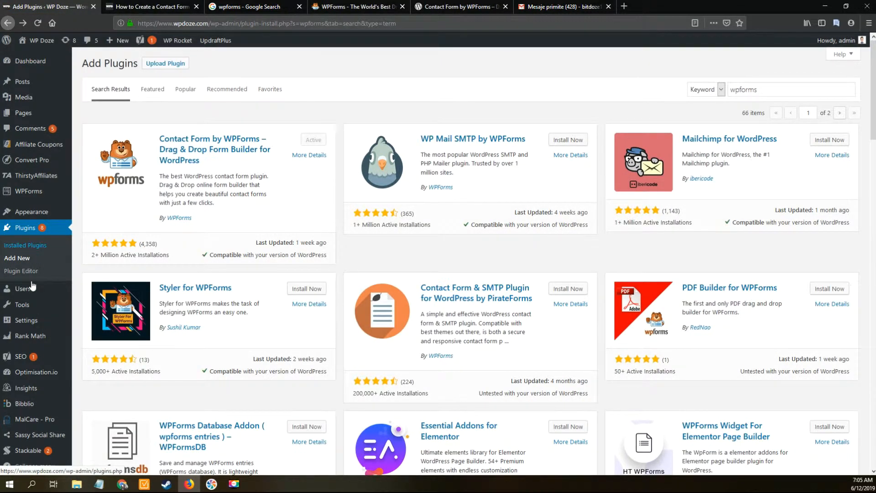
mouse_move(42, 196)
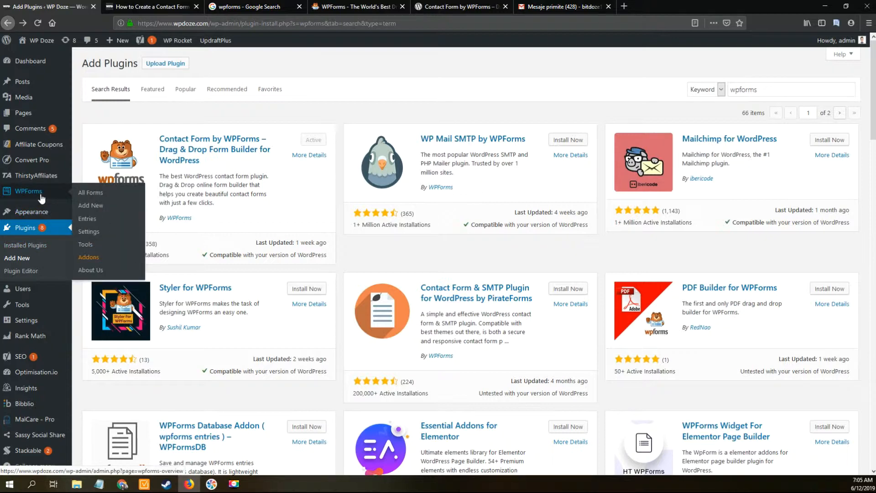
click(89, 208)
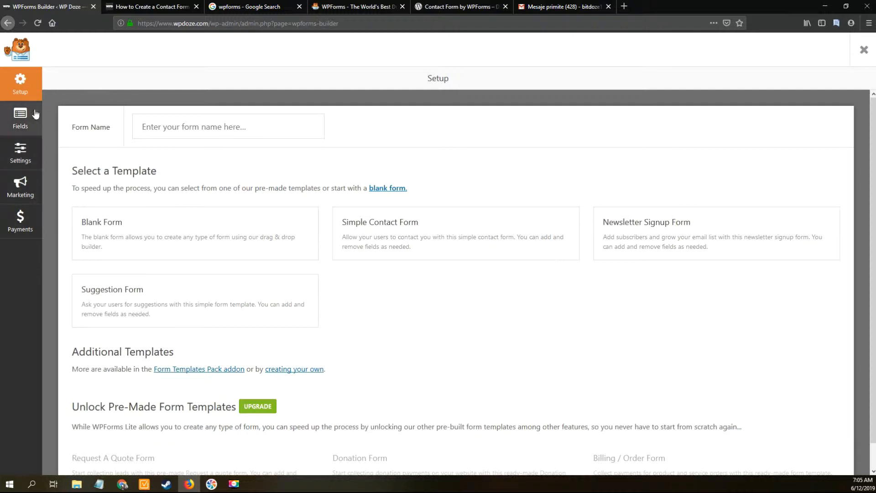
Step: Name the form 'contact form wpdoze' and create it from the Simple Contact Form template
click(166, 130)
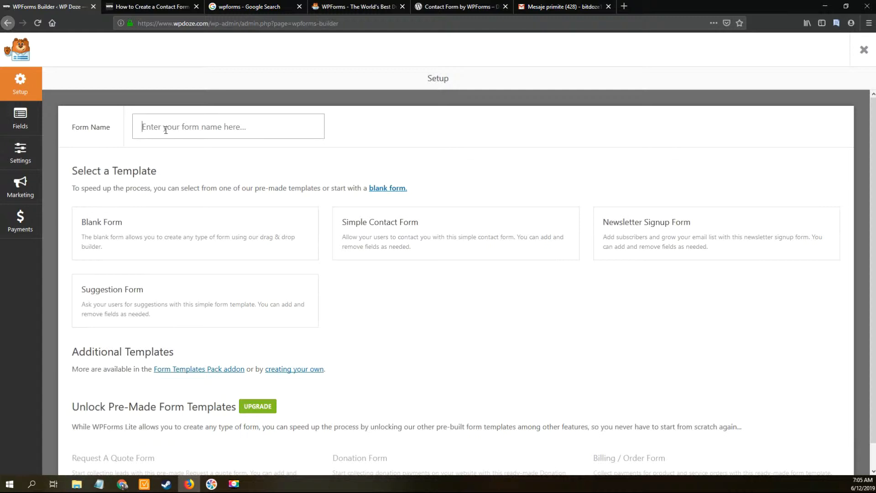
text(contact form wpdoze)
mouse_move(392, 235)
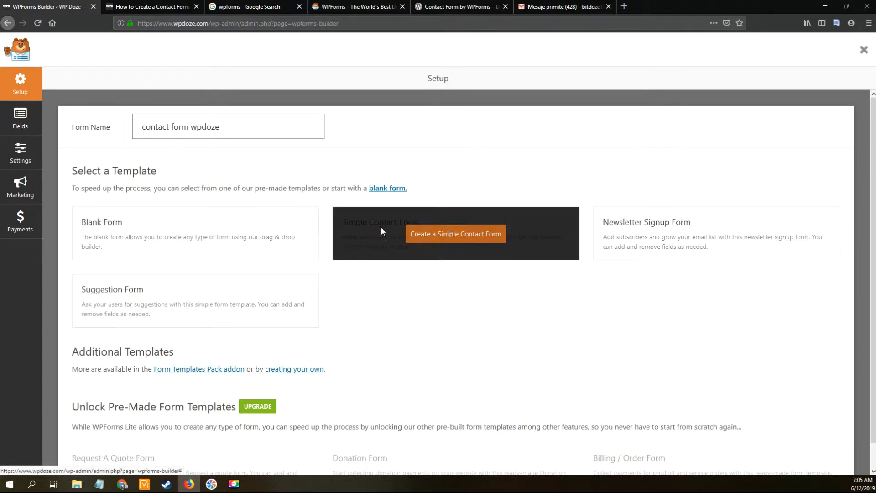
click(440, 234)
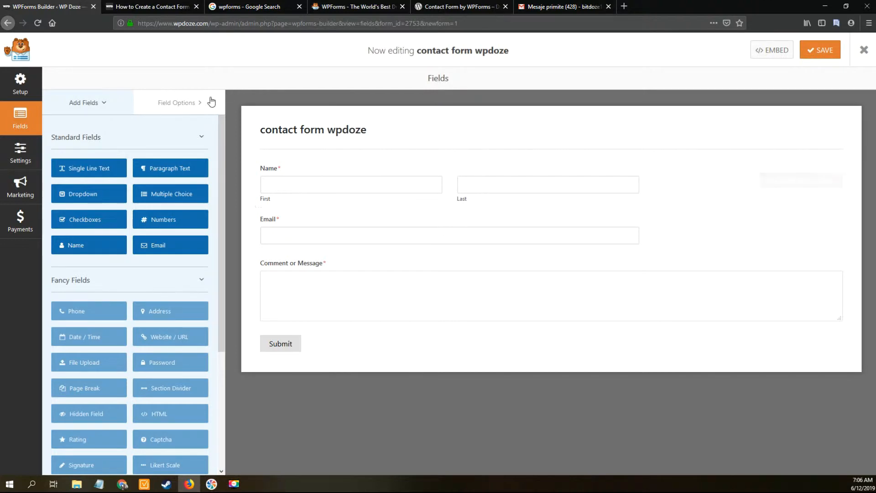
Step: Select the Name field in the form preview to show its Field Options
click(194, 101)
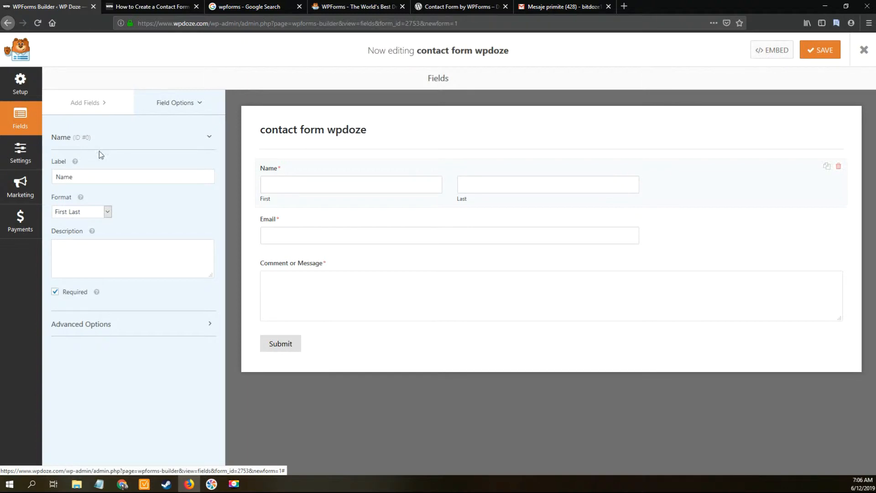
Step: Set the Name field format to Simple, view its advanced options, then select the Email field
click(108, 212)
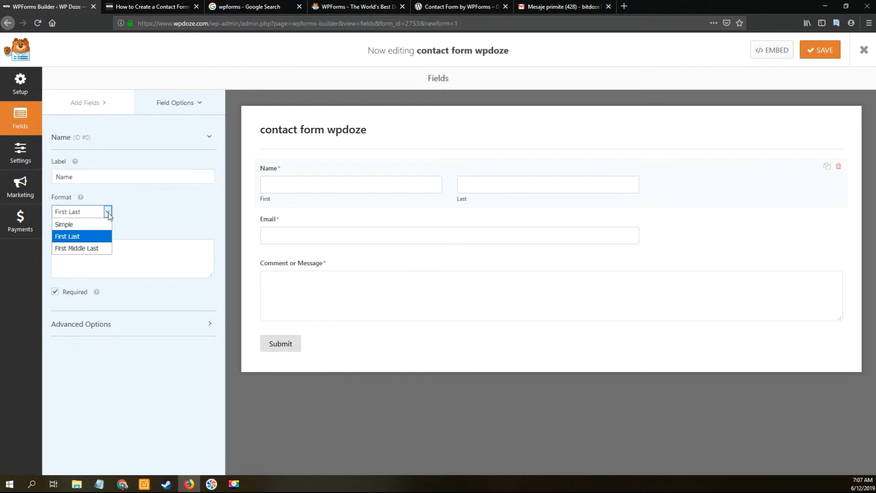
click(82, 226)
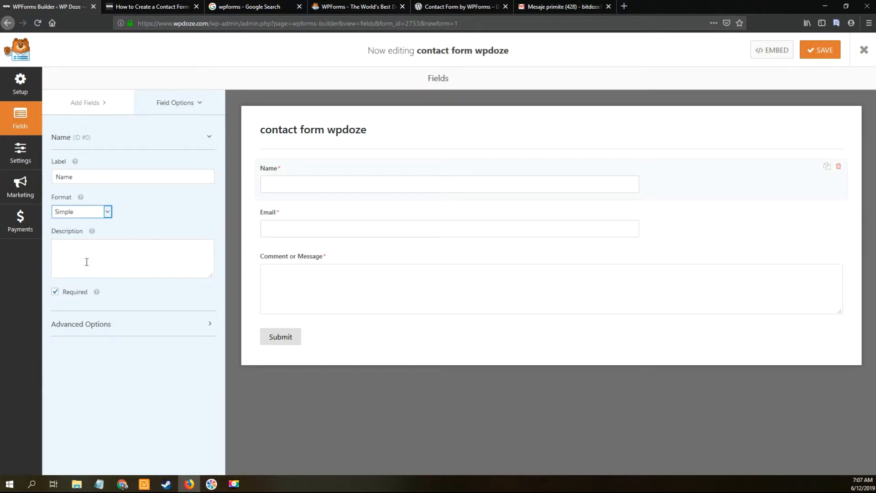
click(200, 333)
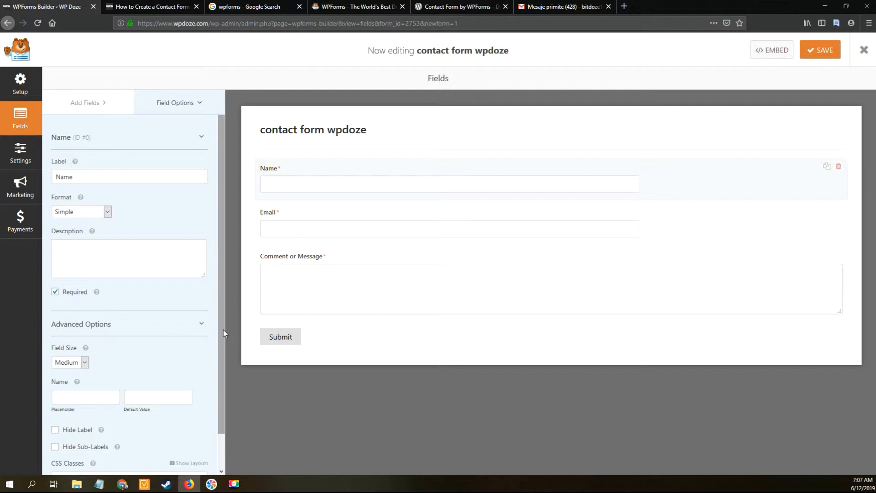
click(320, 224)
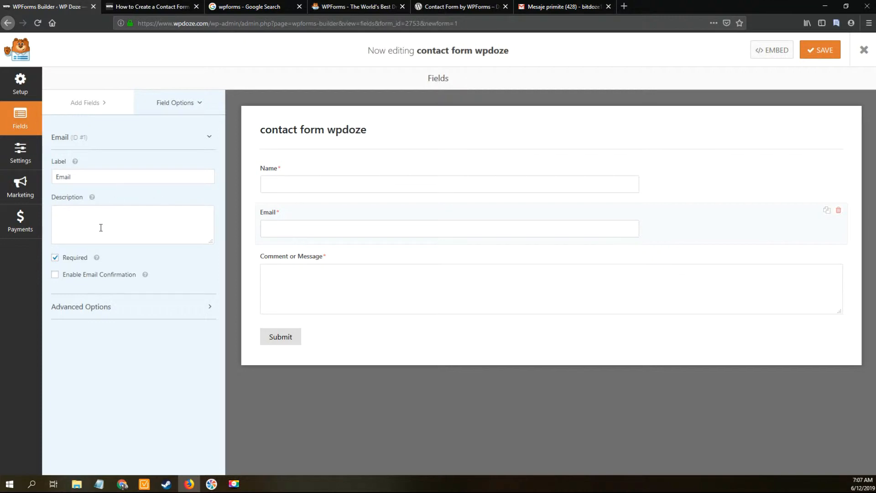
click(206, 308)
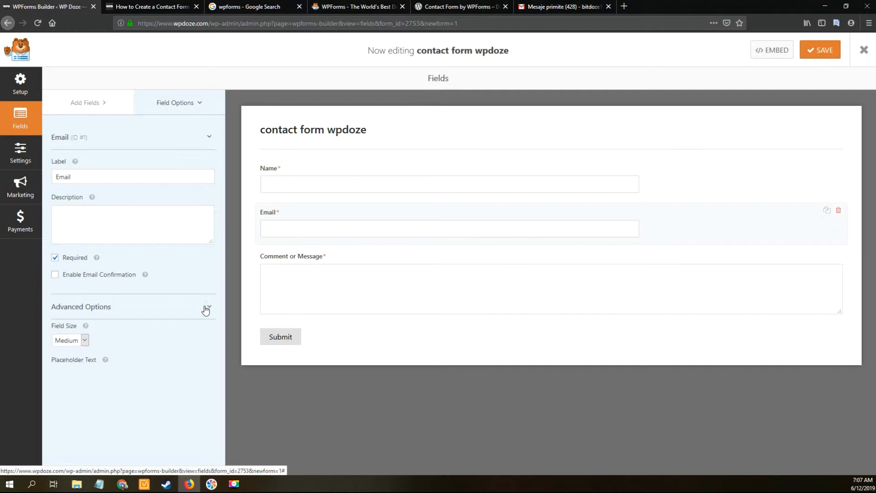
click(205, 308)
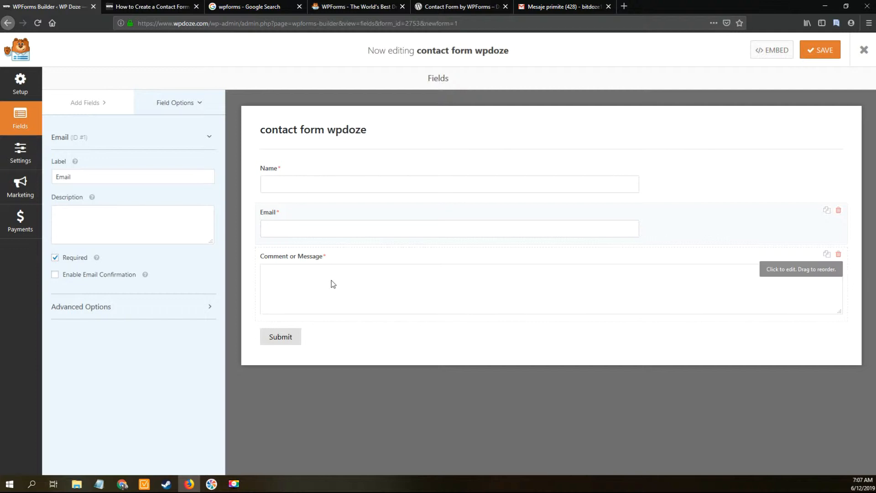
click(299, 265)
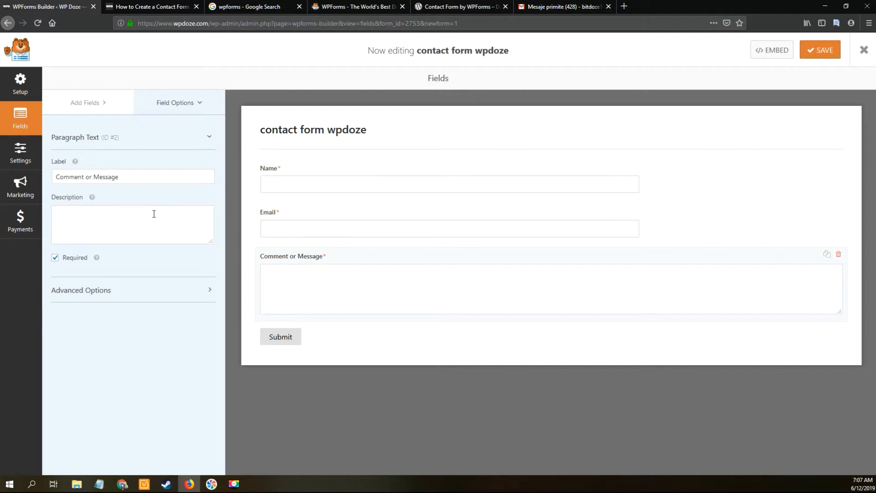
click(96, 102)
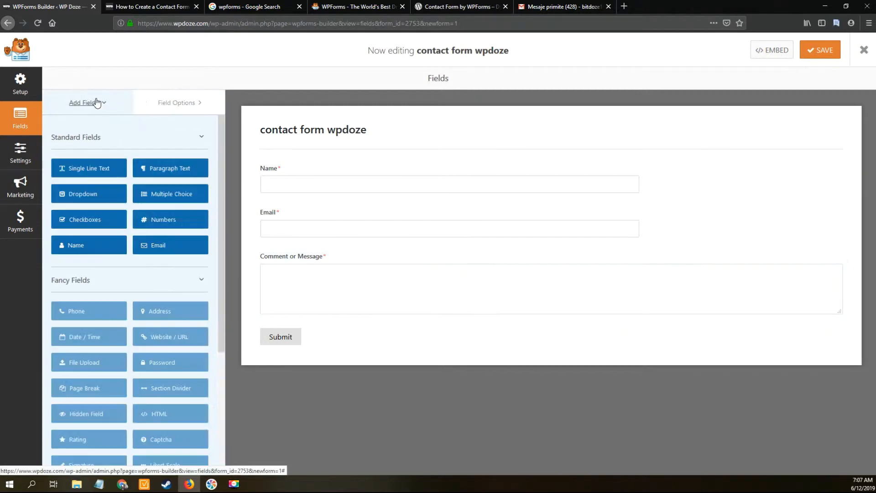
click(183, 172)
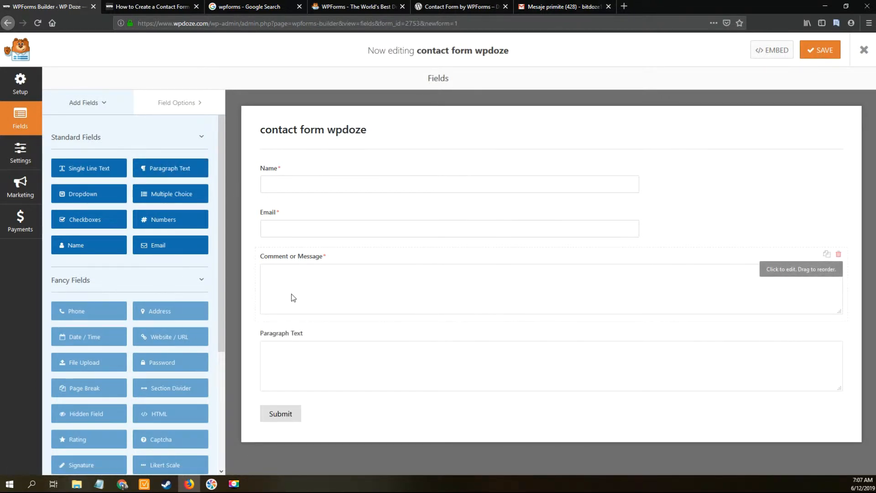
click(303, 343)
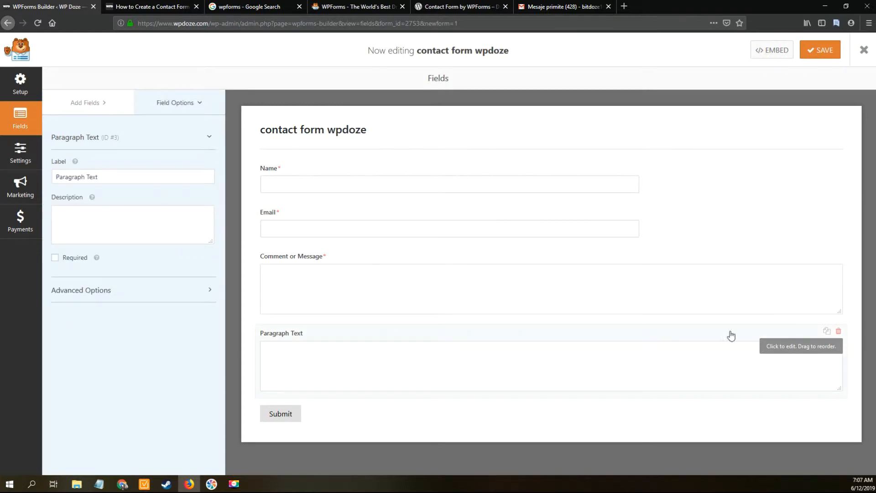
click(839, 331)
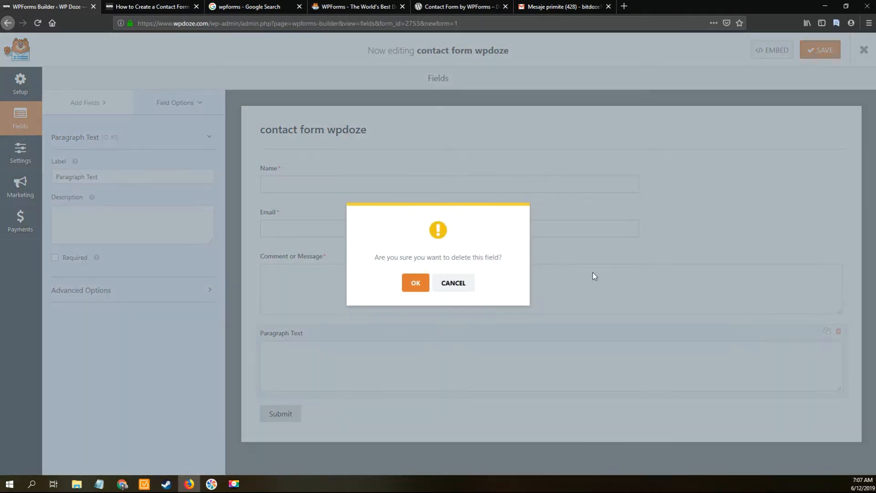
click(411, 283)
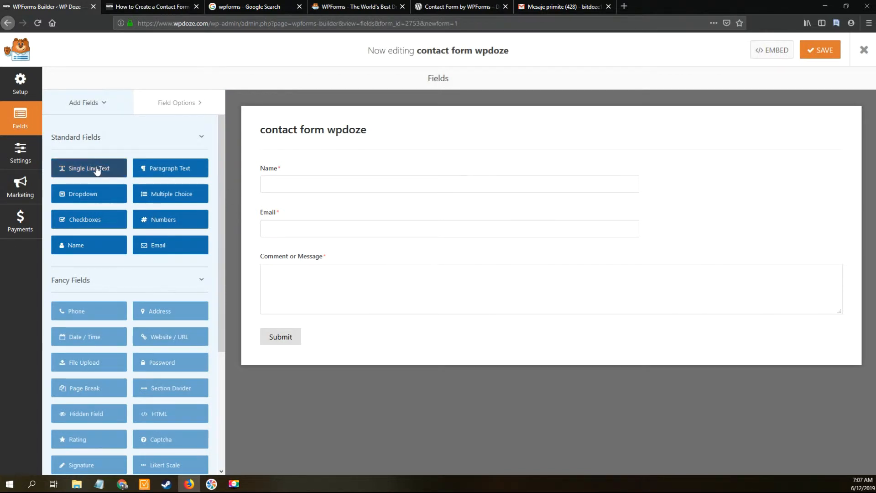
Step: Add a Single Line Text field below Email, label it 'Phone', and toggle its Required setting
click(96, 169)
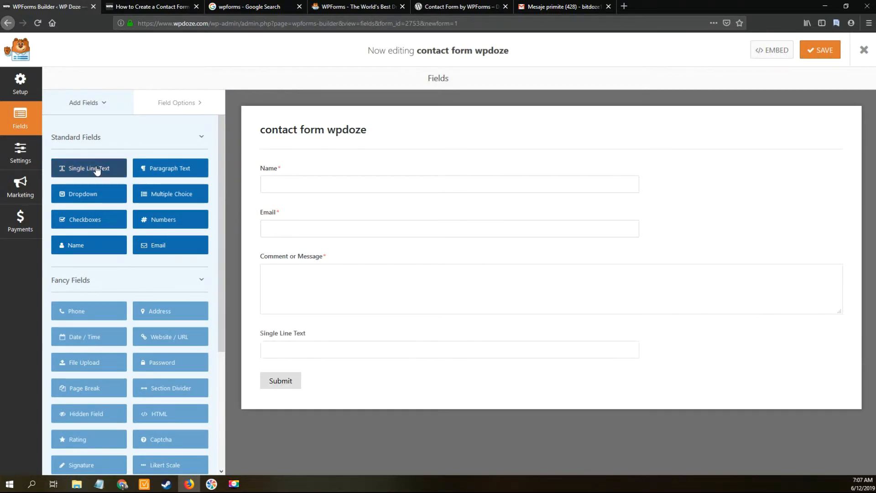
click(310, 338)
drag(307, 338, 315, 258)
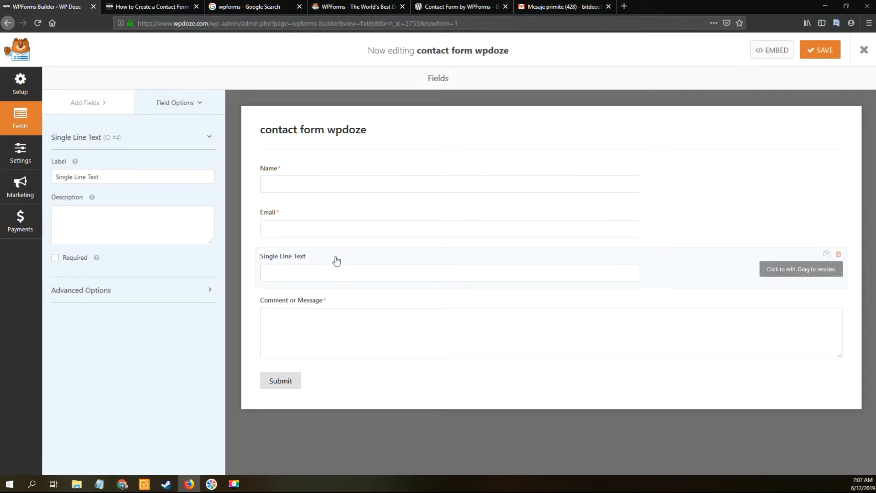
click(148, 173)
key(ctrl+a)
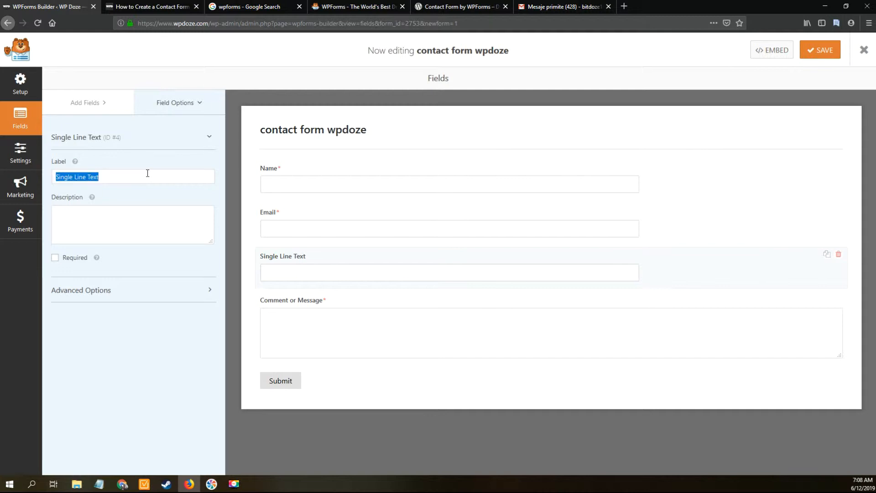
text(Phone)
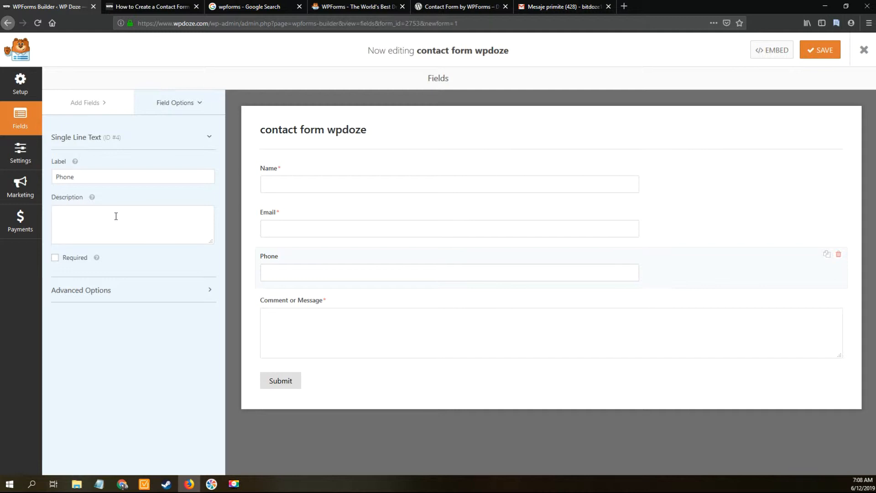
click(54, 258)
Step: Open the form's Settings and review the 'Submit' button and 'Sending...' processing texts
click(34, 161)
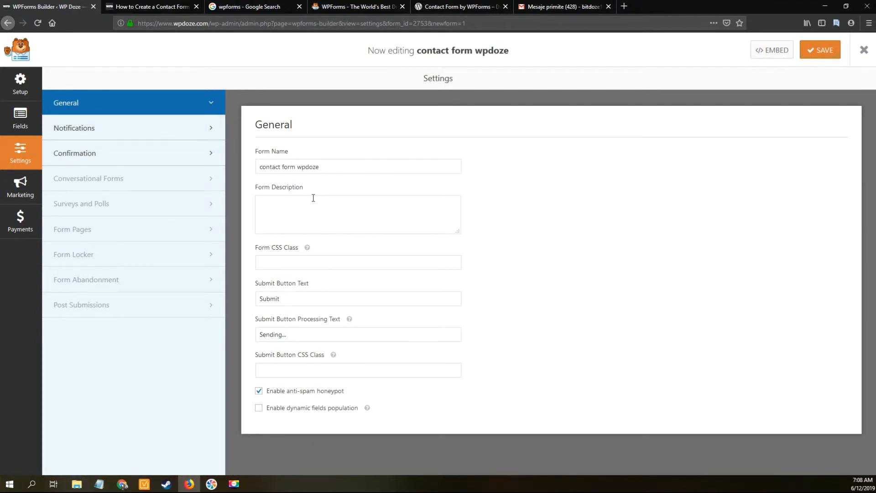
double_click(292, 297)
click(292, 297)
double_click(292, 297)
click(294, 338)
double_click(293, 338)
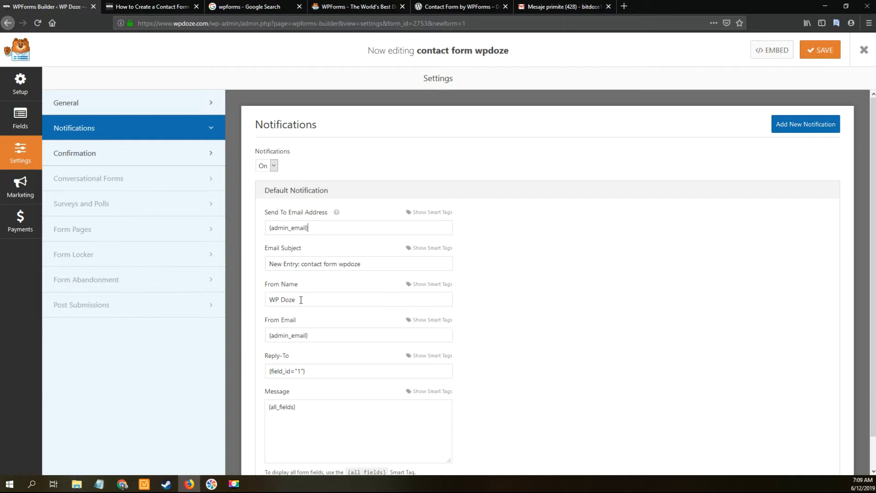
Step: Replace the notification's From Email {admin_email} with the site's own email address, then review the message
click(314, 332)
key(ctrl+a)
key(BackSpace)
click(301, 406)
scroll(874, 310, down, 1)
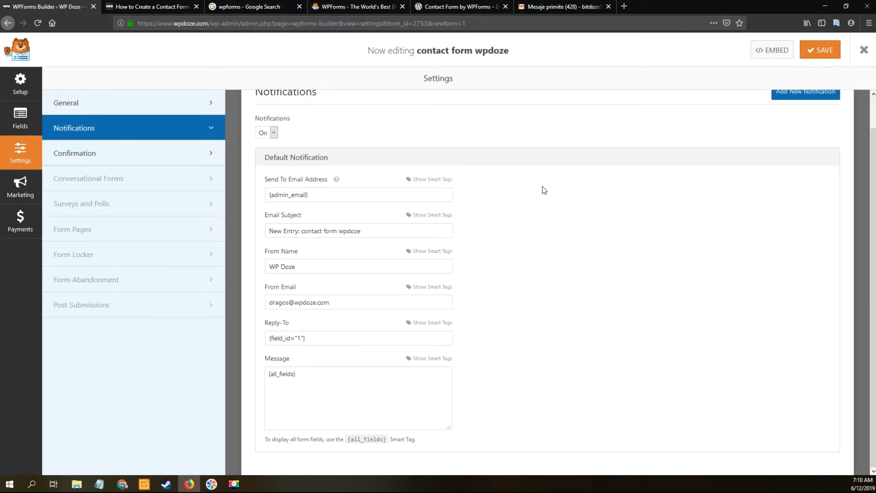
Step: Keep the Message confirmation type with its default thank-you text and save the form
click(173, 162)
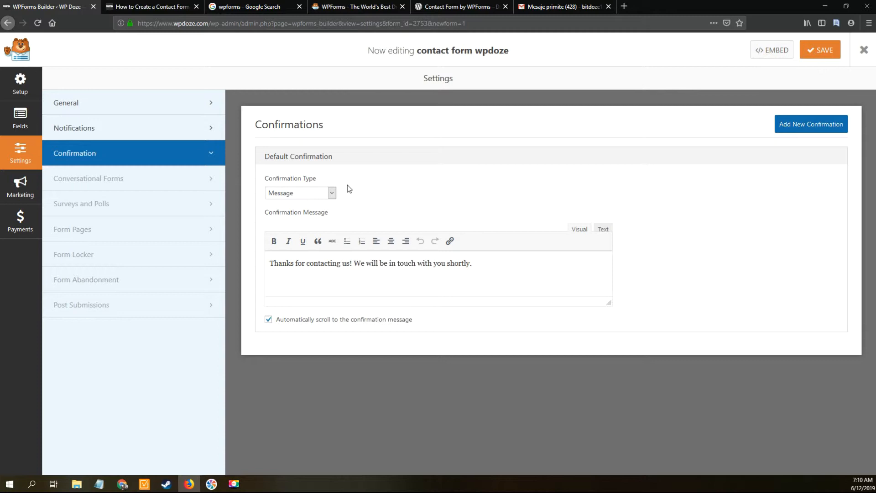
triple_click(338, 263)
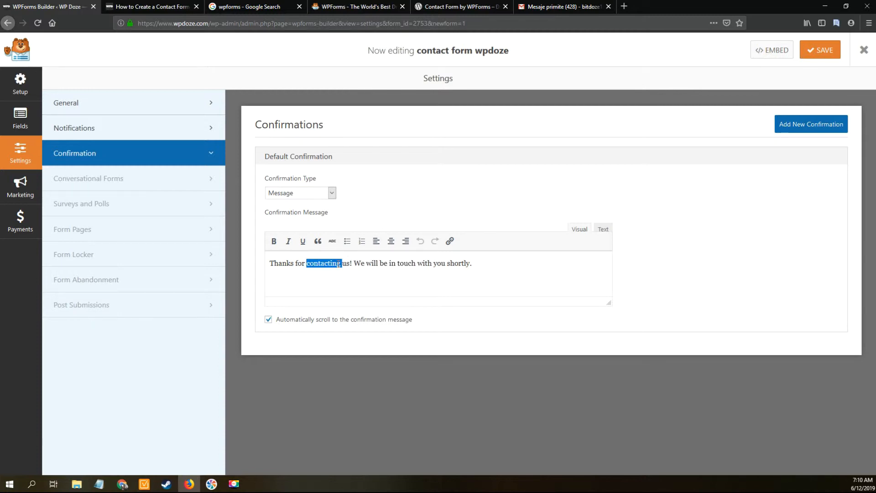
click(332, 193)
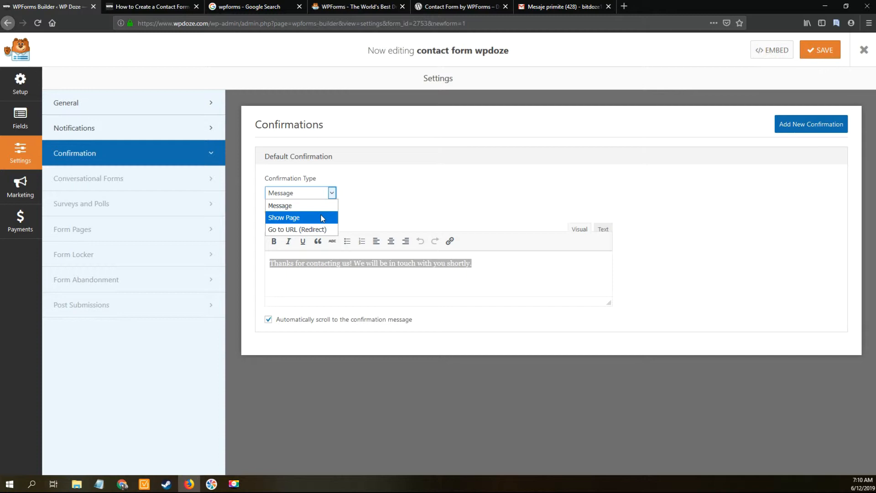
click(396, 188)
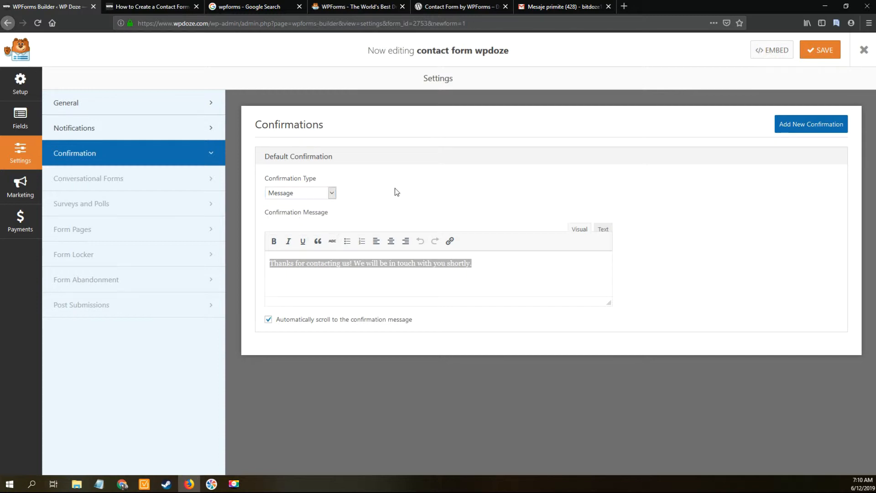
click(499, 273)
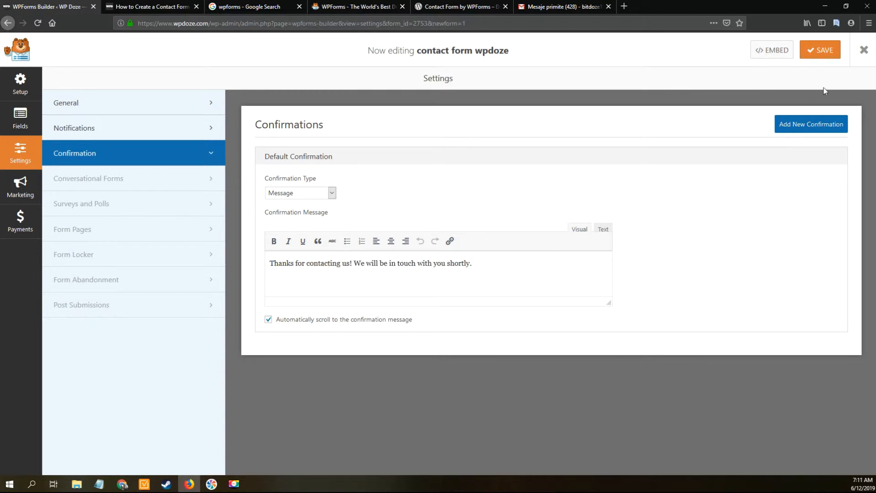
click(829, 59)
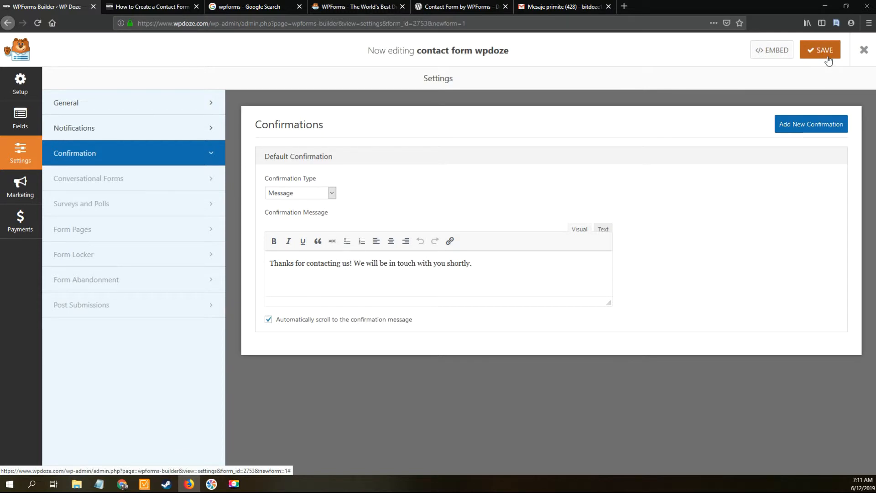
Step: Save the form, copy its [wpforms id="2753"] embed shortcode, and exit the builder
click(828, 59)
click(773, 52)
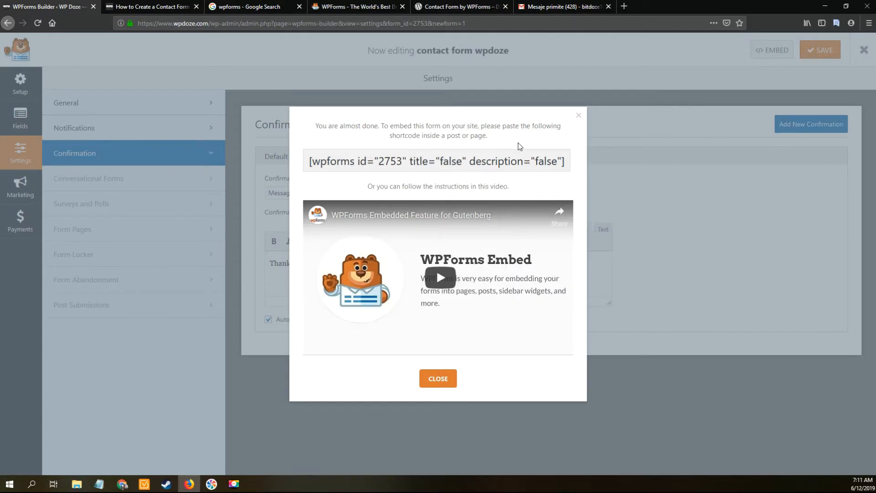
triple_click(486, 161)
double_click(486, 160)
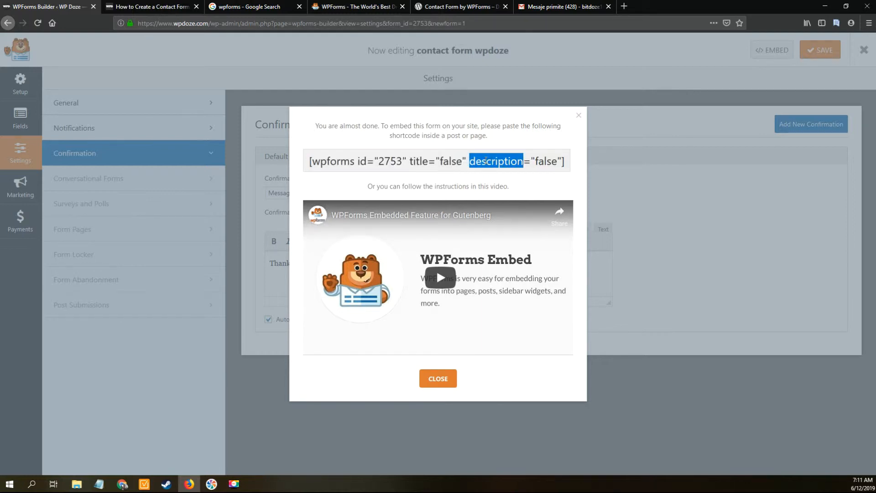
triple_click(487, 161)
key(ctrl+c)
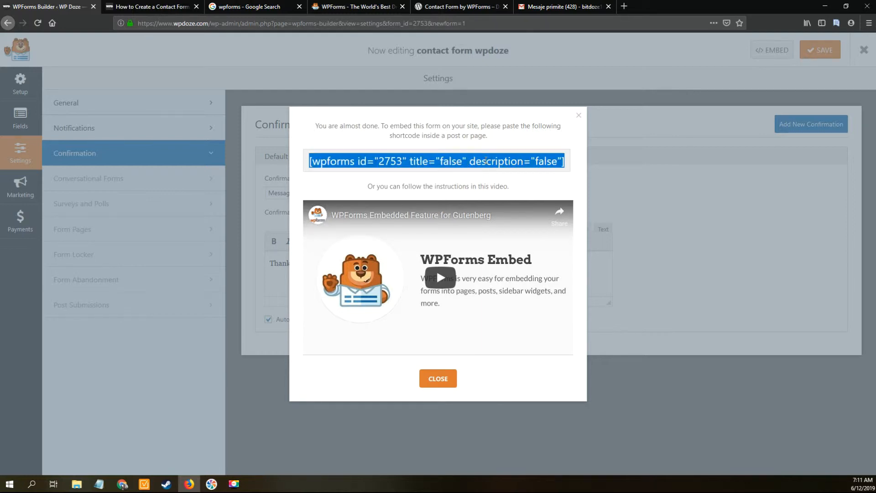
click(579, 116)
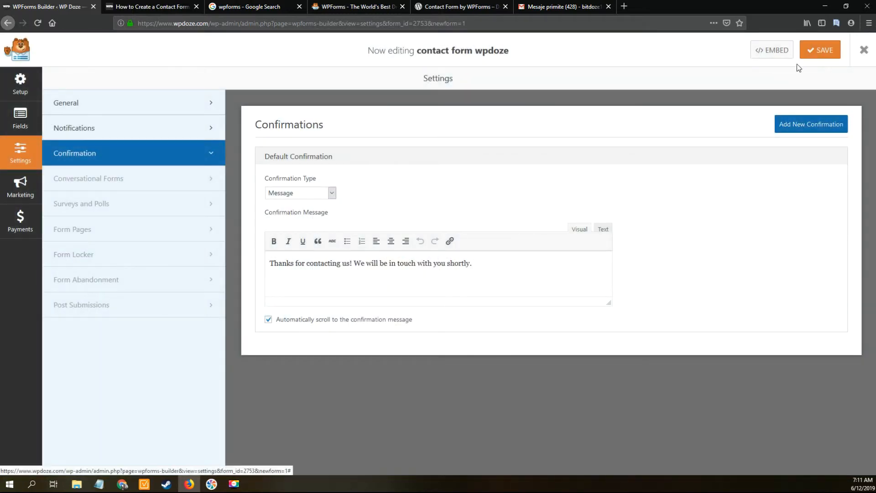
click(864, 52)
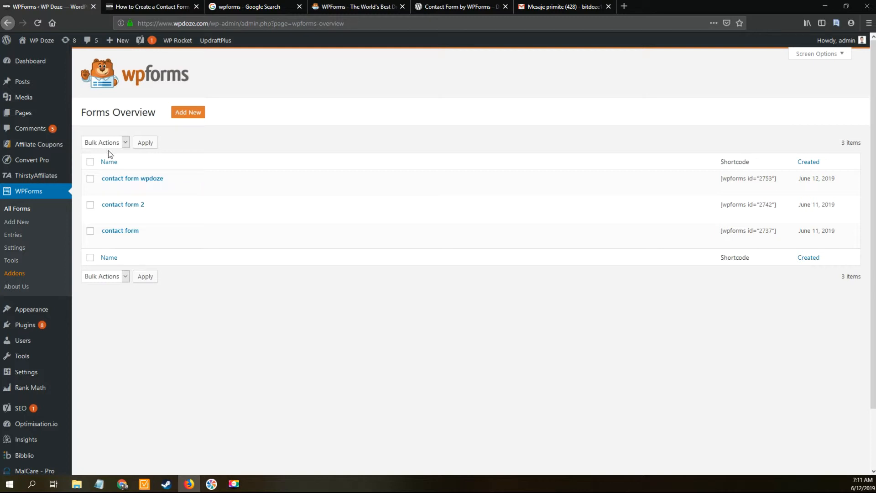
Step: Open the Contact page in the block editor via Pages > All Pages
mouse_move(53, 115)
click(96, 119)
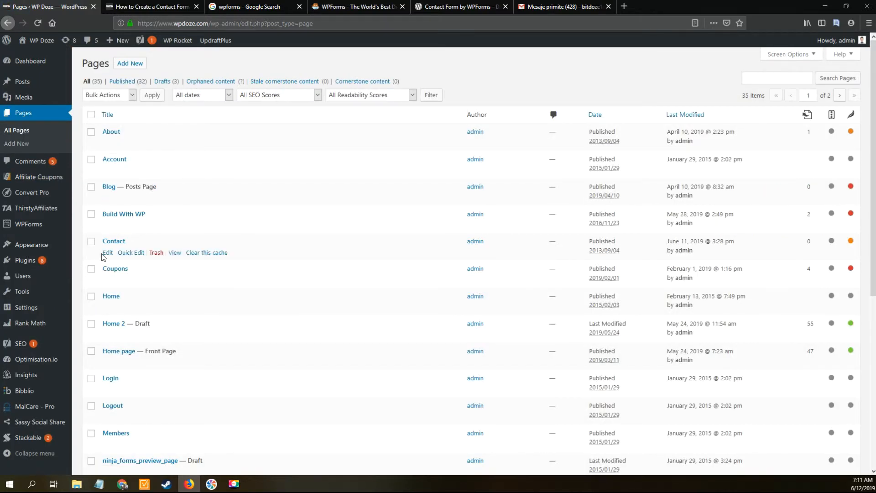
click(108, 254)
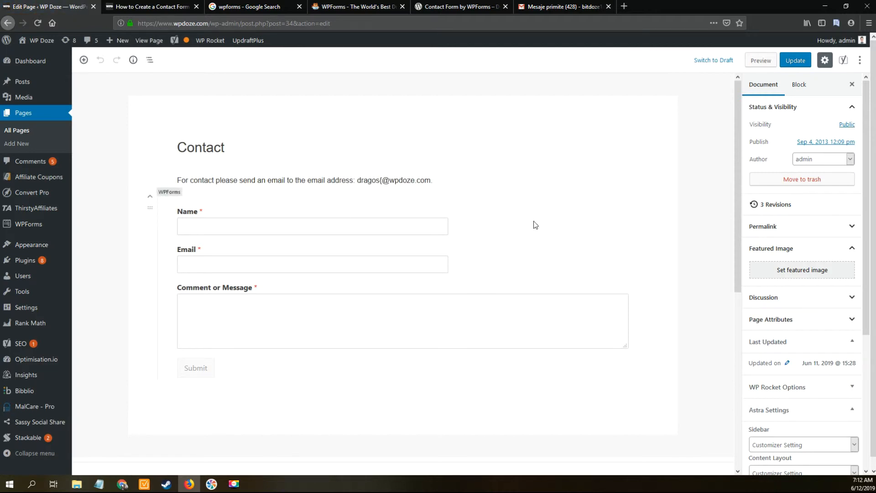
Step: Remove the old WPForms block from the Contact page and paste the form shortcode on a new line
click(342, 223)
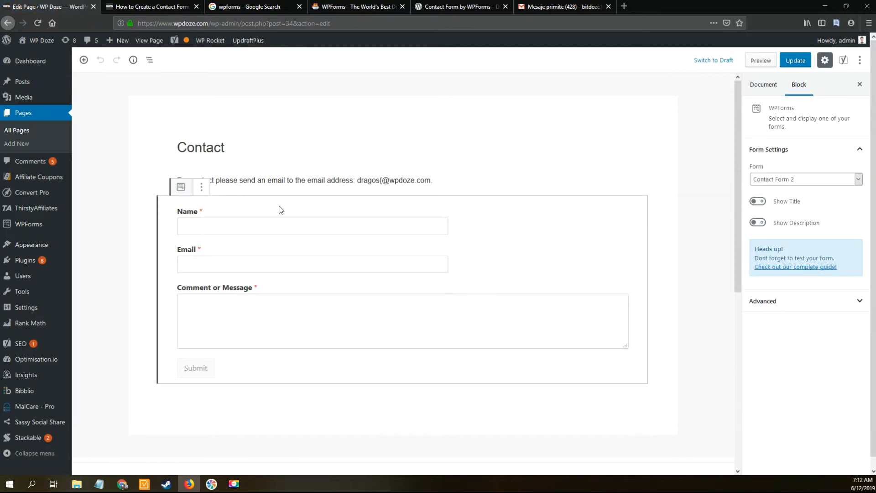
click(202, 187)
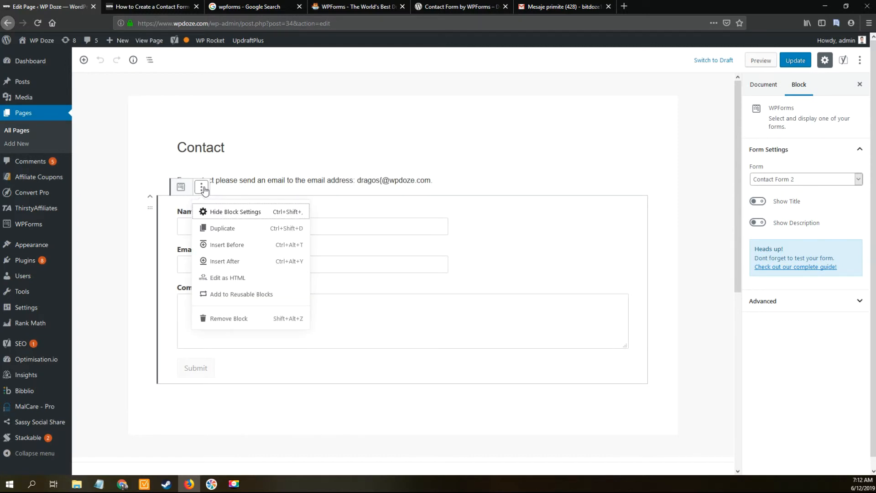
click(229, 318)
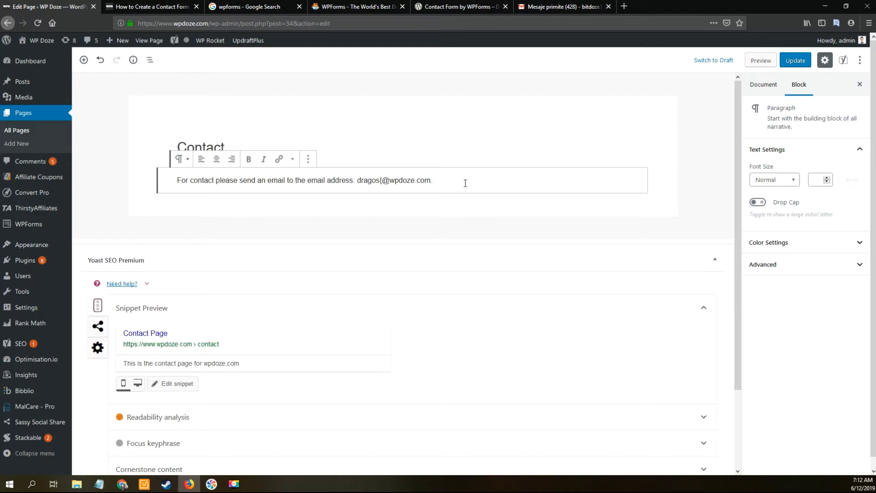
key(Return)
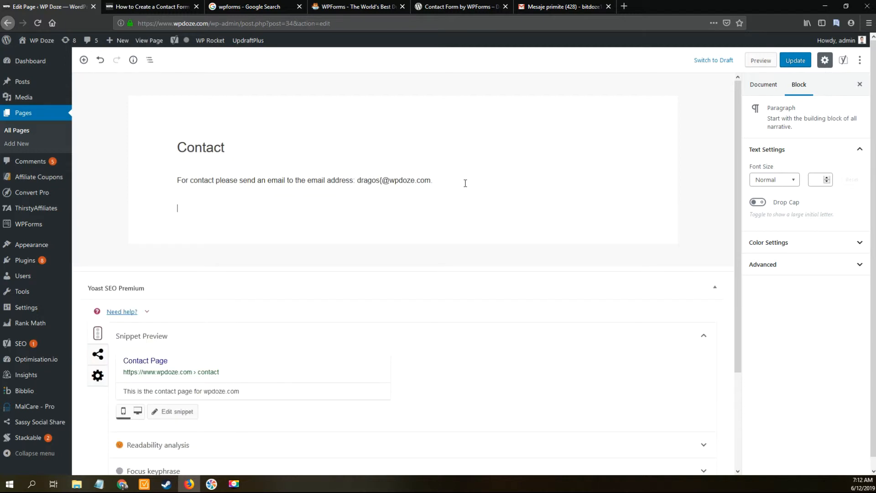
key(ctrl+v)
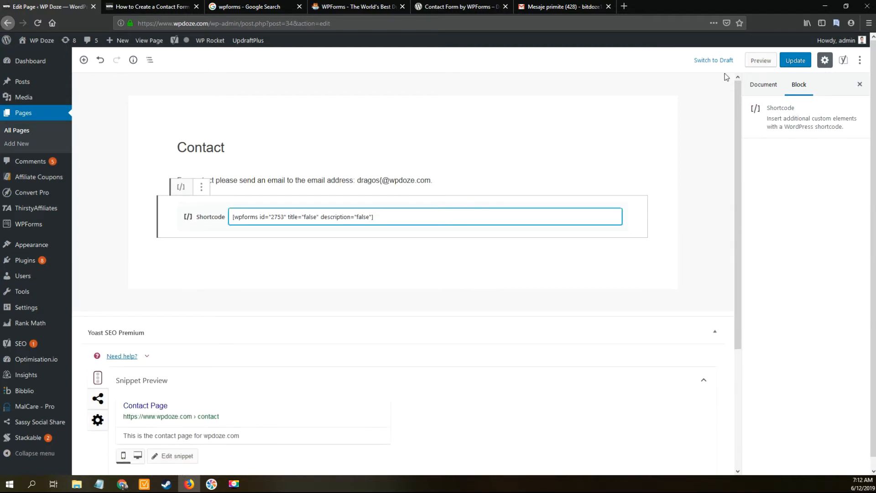
Step: Update the Contact page, view it live in a new tab, then return to the editor
click(798, 62)
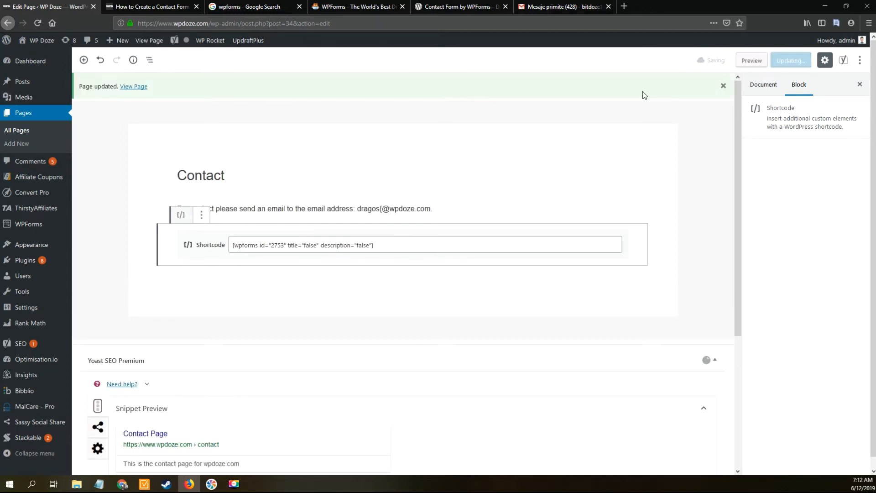
right_click(142, 91)
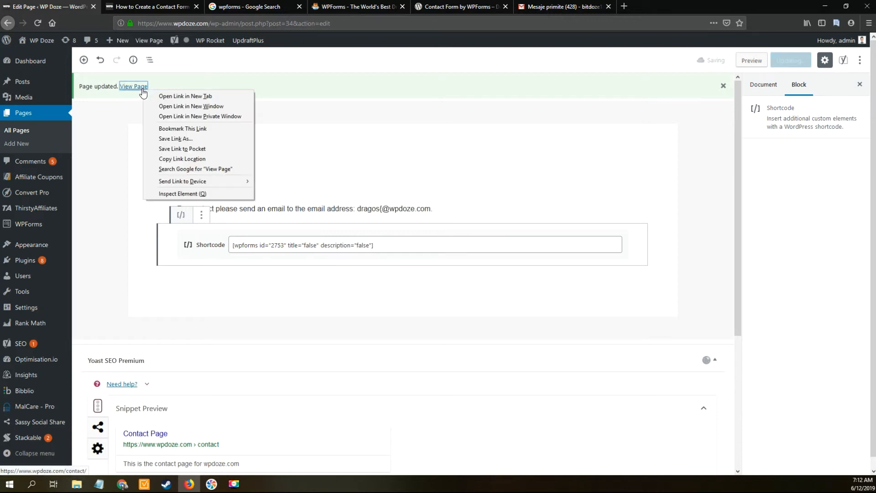
click(159, 95)
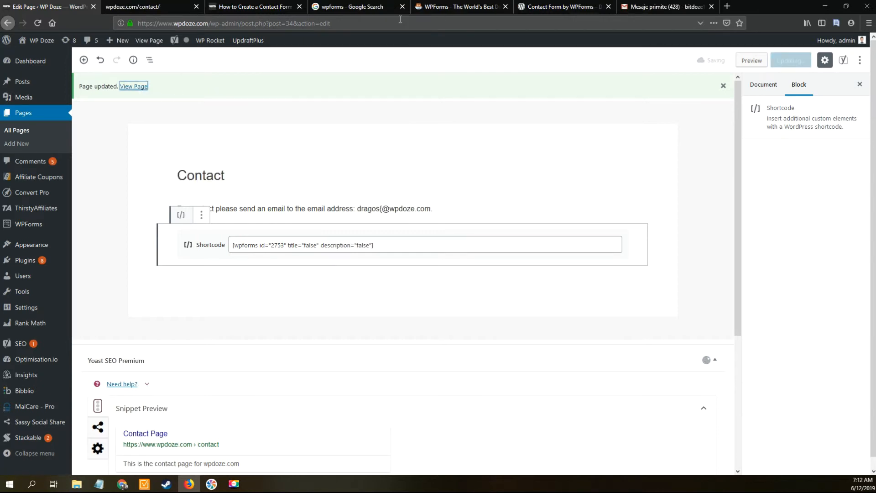
click(167, 11)
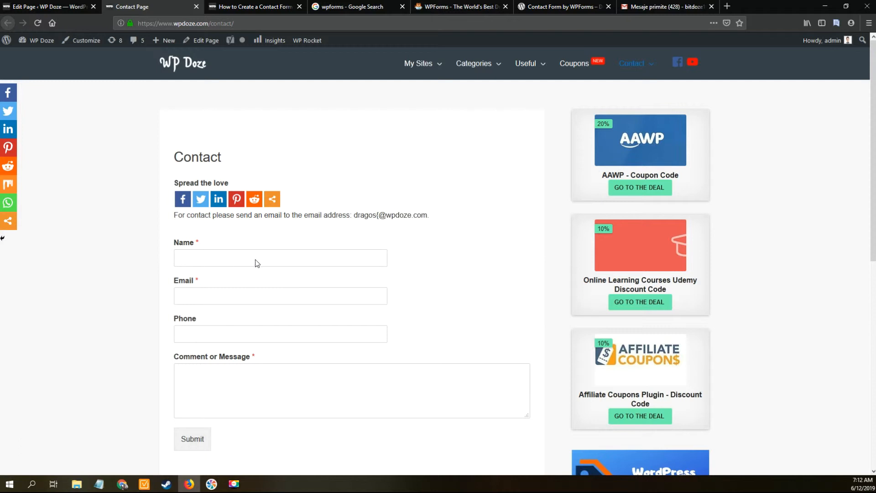
click(71, 7)
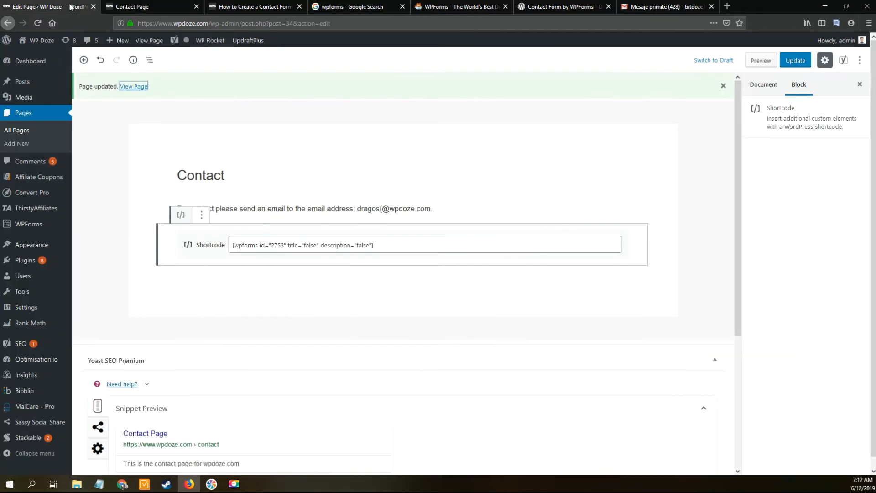
Step: Replace the shortcode with a WPForms block set to 'contact form wpdoze', update, and view live
click(201, 215)
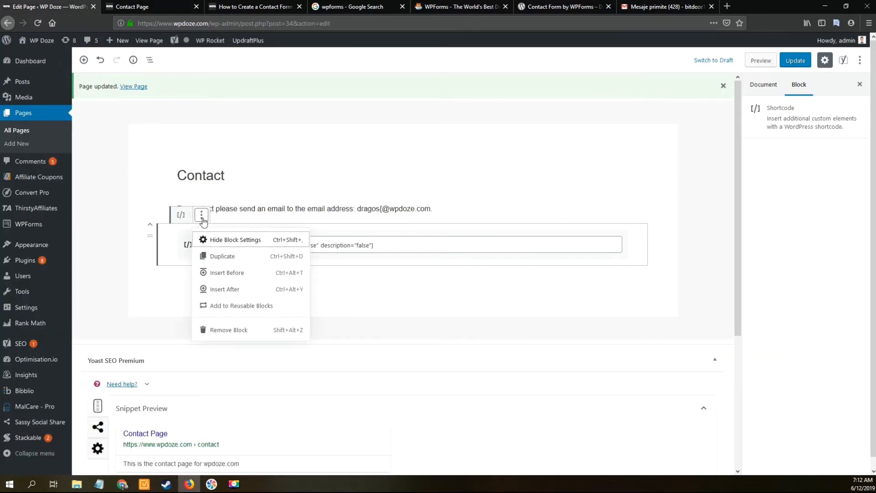
click(239, 330)
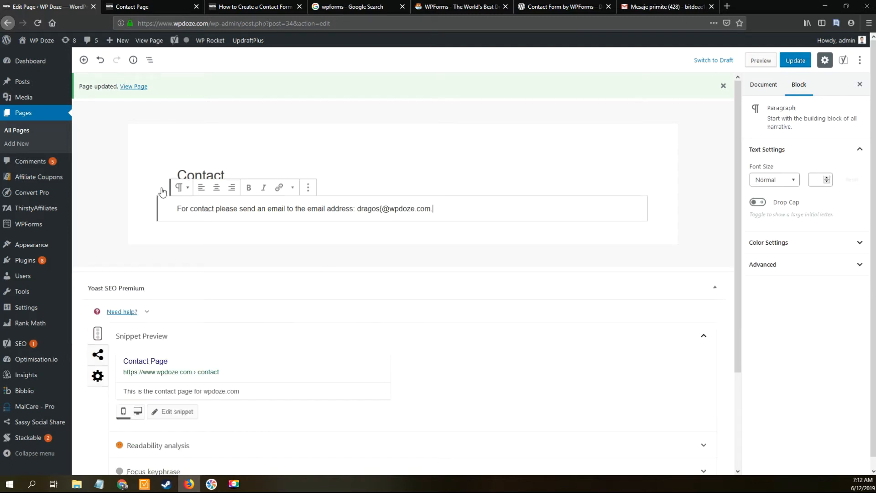
click(83, 61)
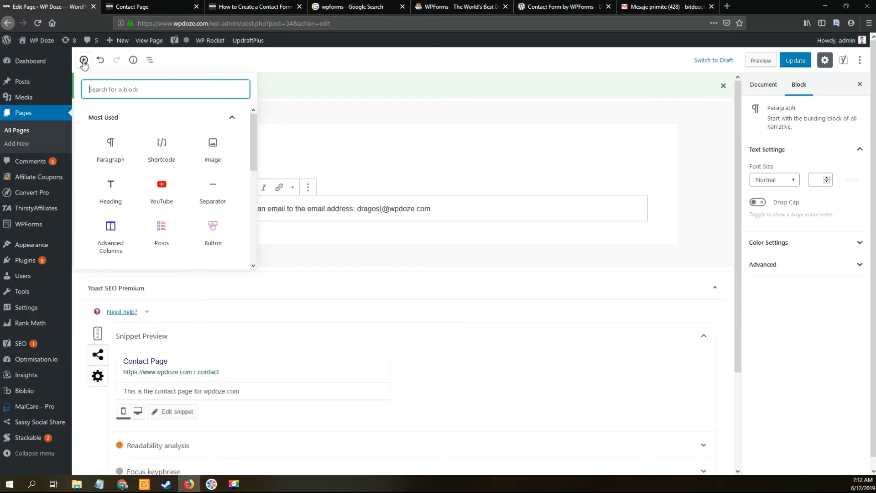
text(wpfor)
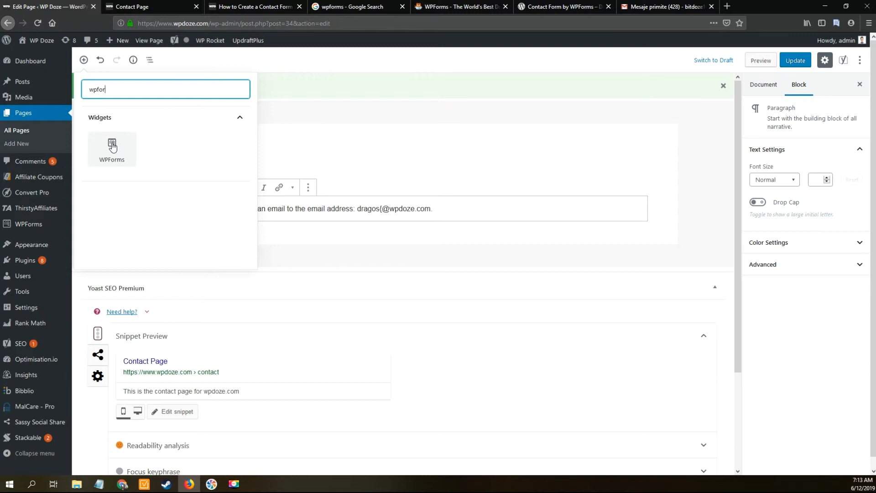
click(112, 146)
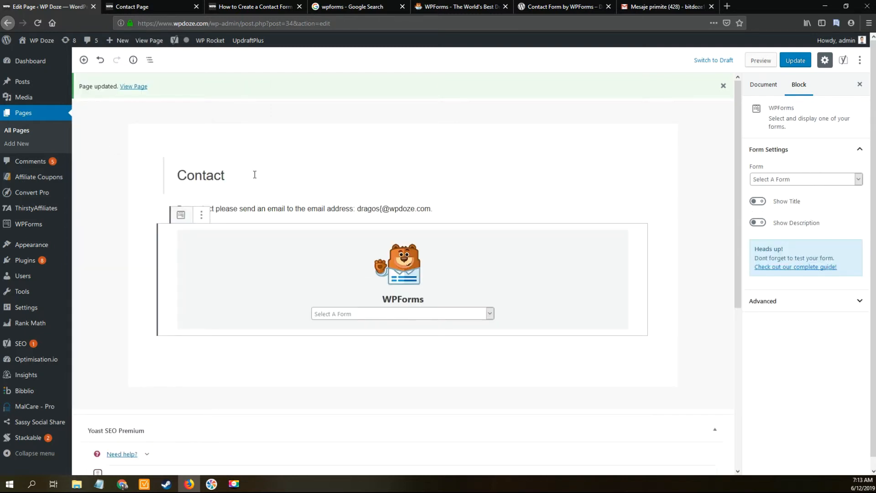
click(493, 314)
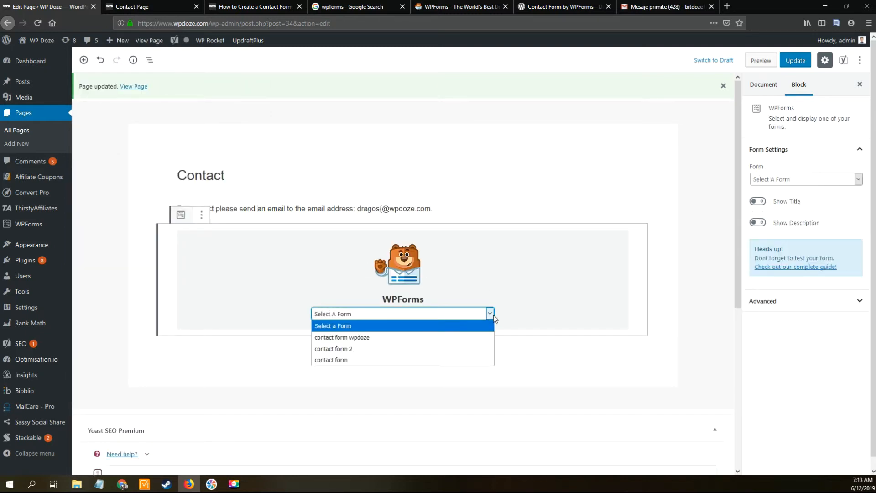
click(458, 337)
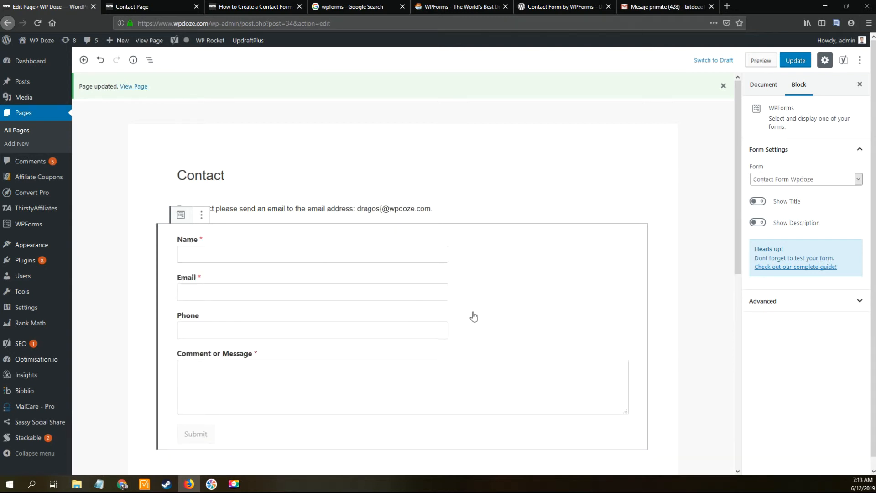
click(796, 62)
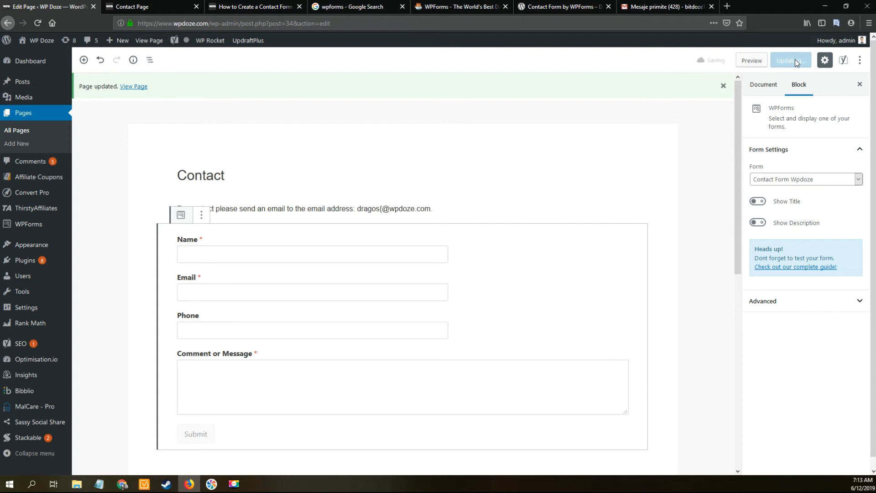
click(158, 7)
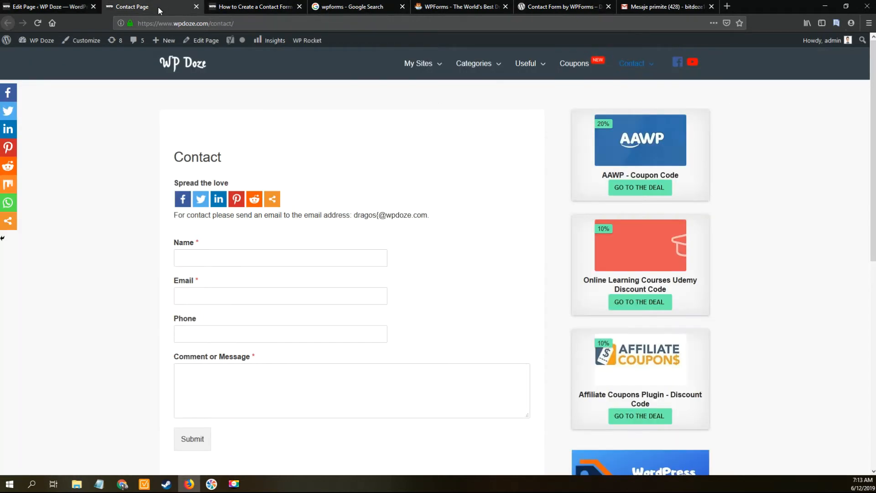
Step: Reload the live Contact page and enter the sender's name in the Name field
click(200, 22)
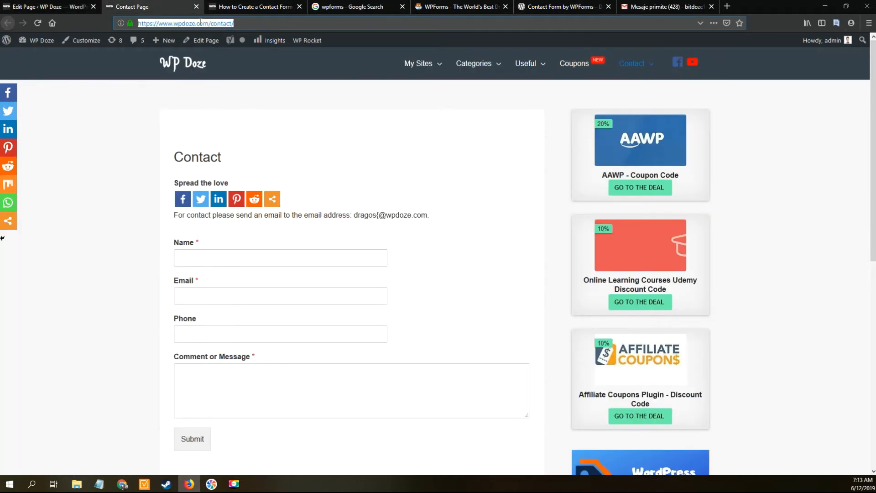
key(Return)
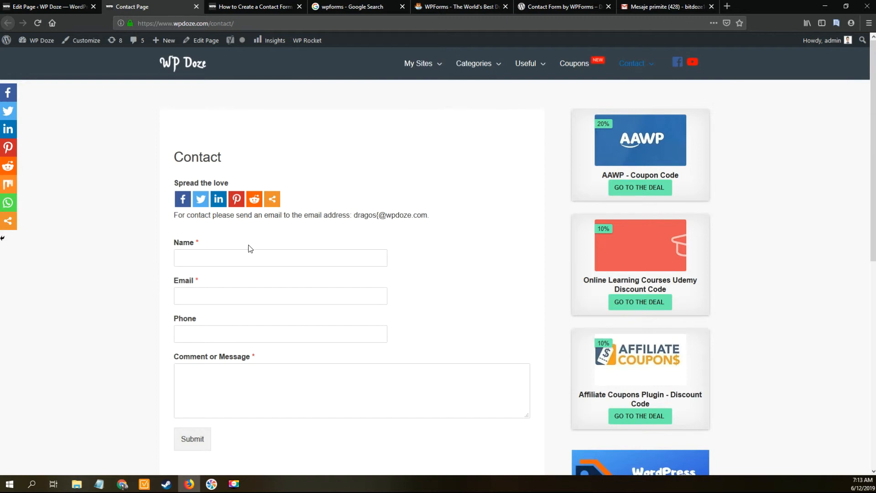
click(225, 257)
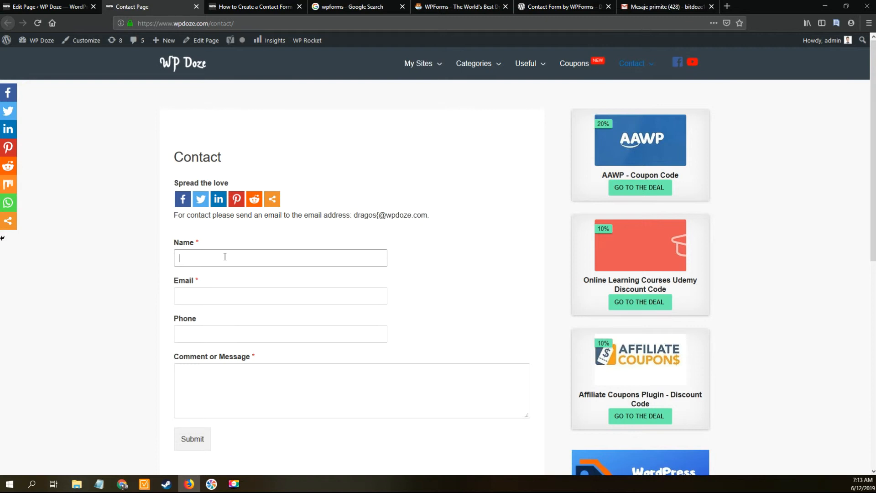
text(rgos)
key(BackSpace)
key(BackSpace)
key(BackSpace)
text(Dragos)
Step: Fill in the e-mail address, phone number and 'test message', then submit the form
click(196, 303)
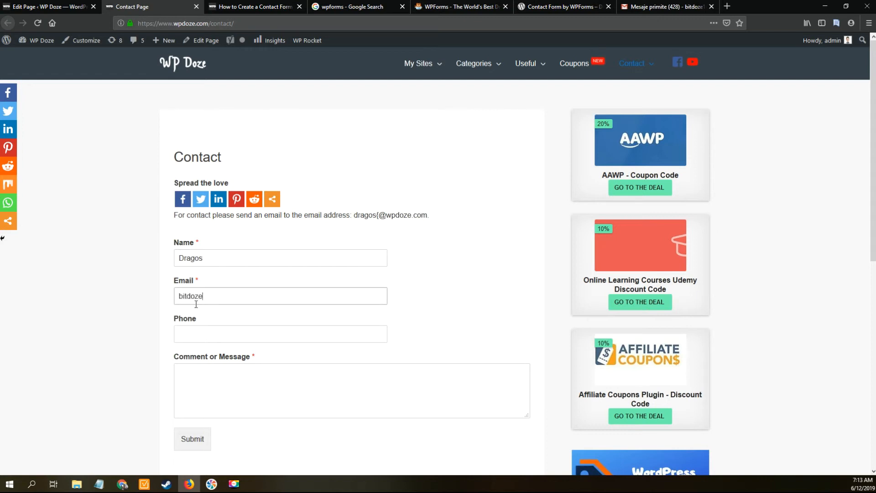
click(203, 333)
click(205, 394)
text(test message)
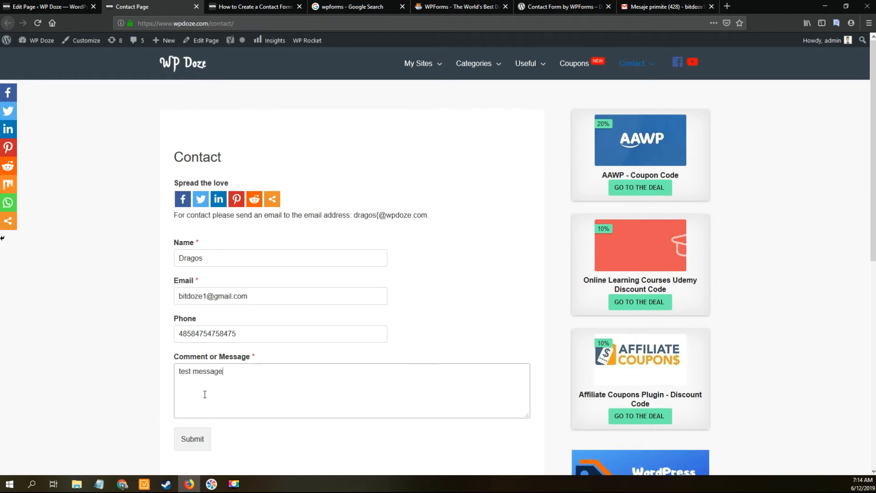
click(194, 439)
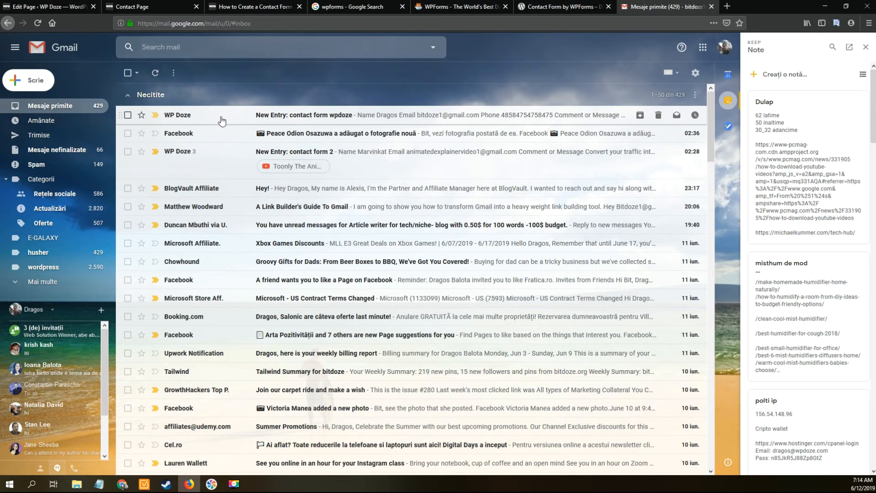
Step: Read the 'New Entry: contact form wpdoze' email in Gmail, then switch to the WPForms site
click(221, 120)
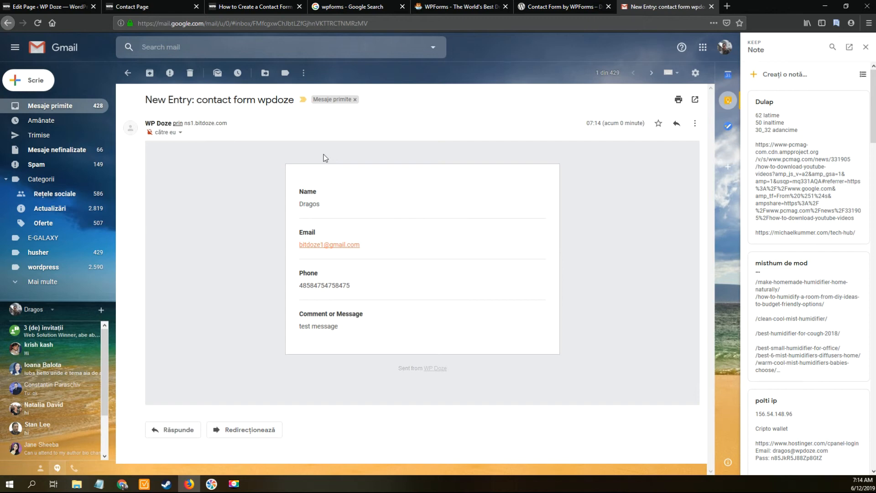
click(474, 9)
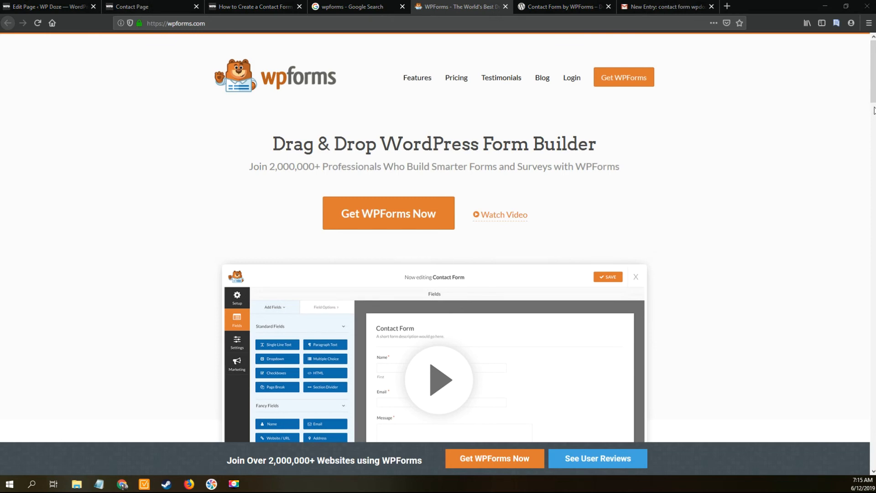
Step: Scroll through the WPForms.com homepage, then return to the submitted Contact page
drag(874, 79, 700, 81)
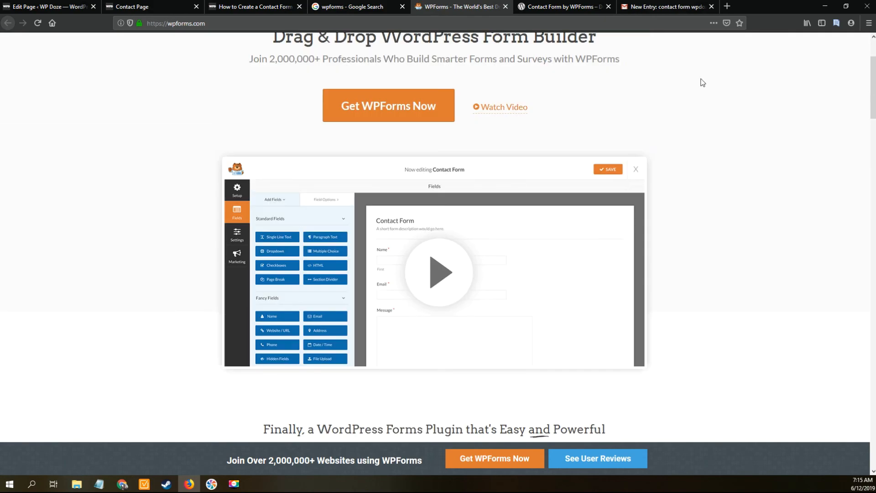
click(150, 5)
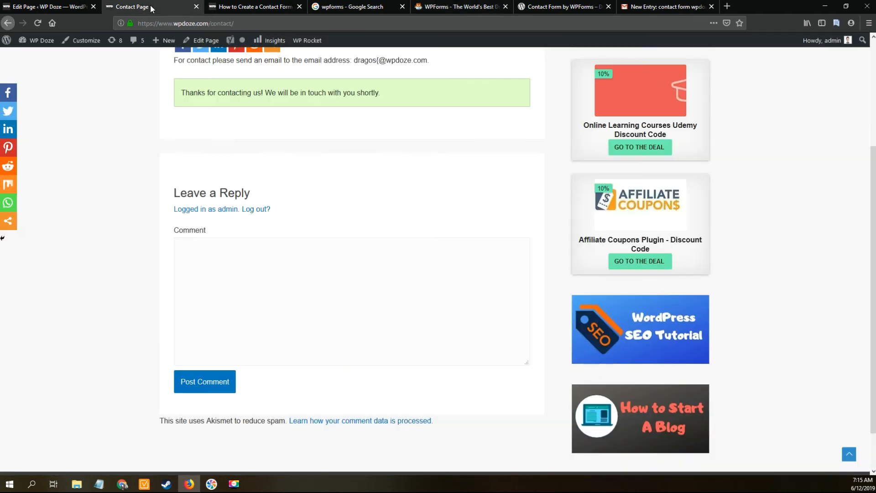
Step: Preview the reloaded Contact page in a narrowed, mobile-width window, then maximize the browser again
click(846, 7)
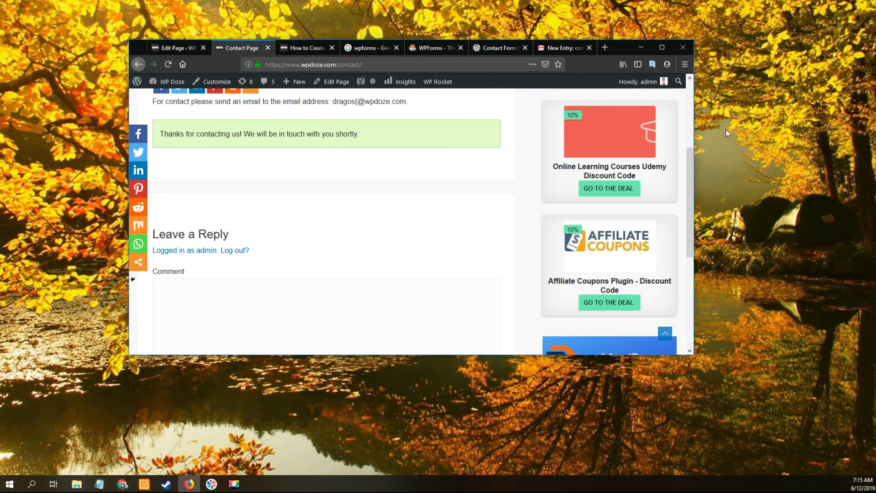
drag(695, 109, 427, 152)
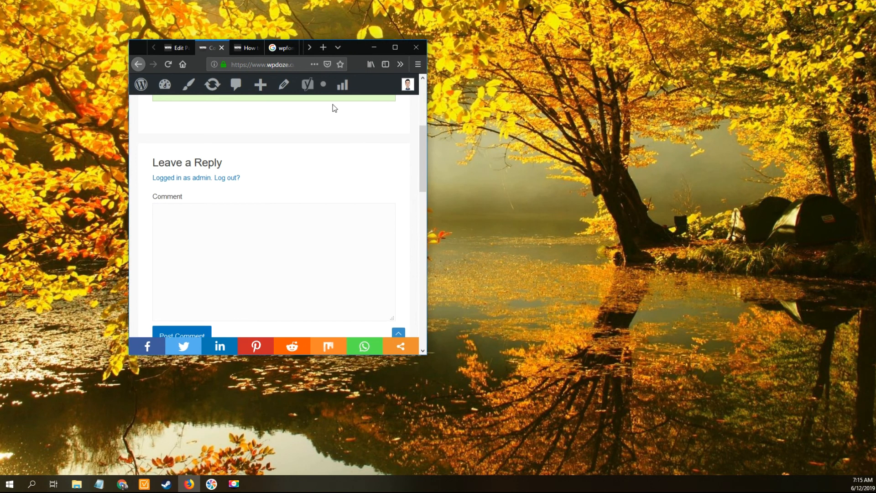
click(284, 65)
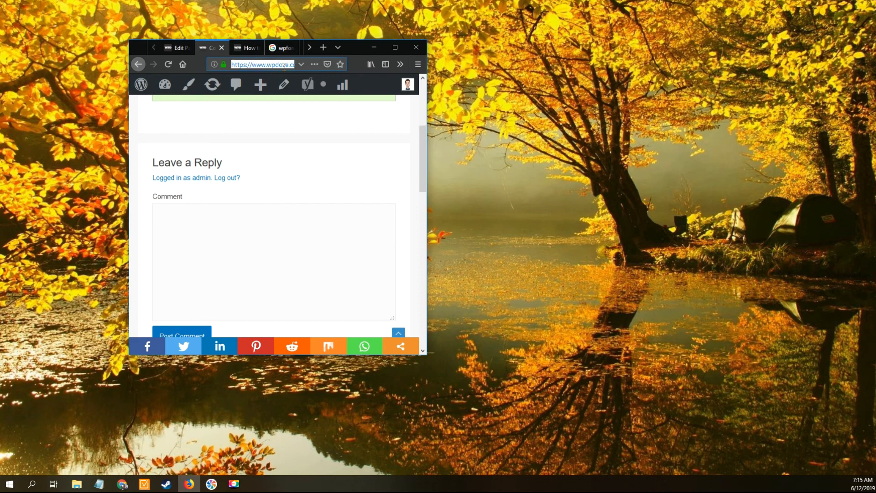
key(Return)
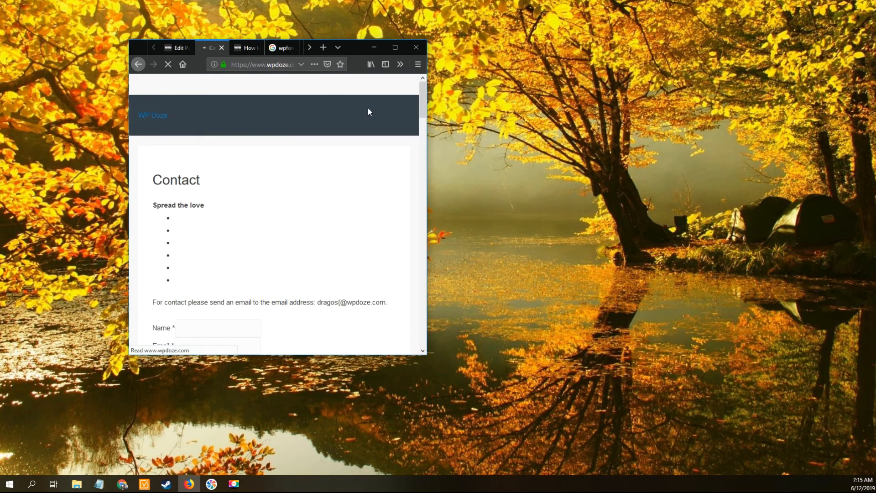
drag(421, 95, 418, 144)
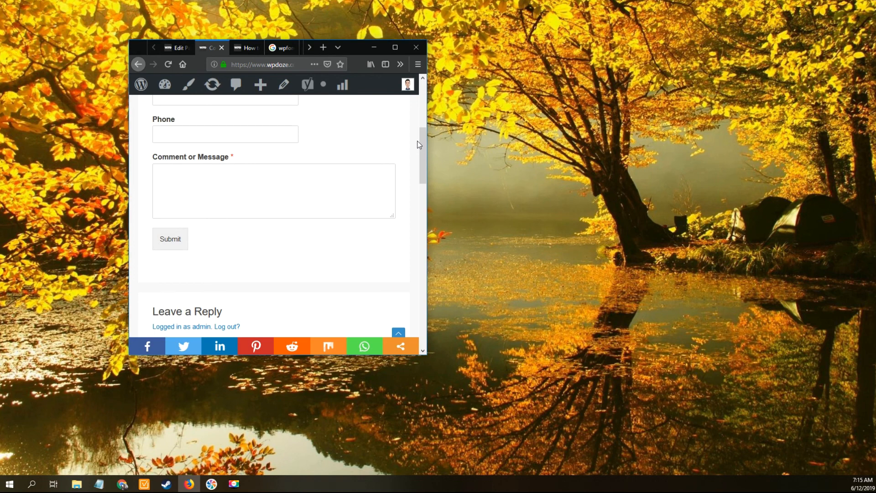
click(391, 47)
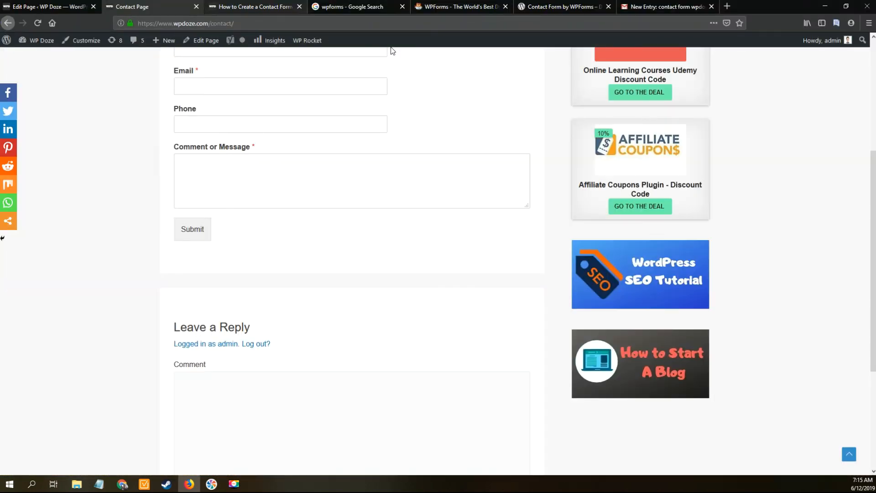